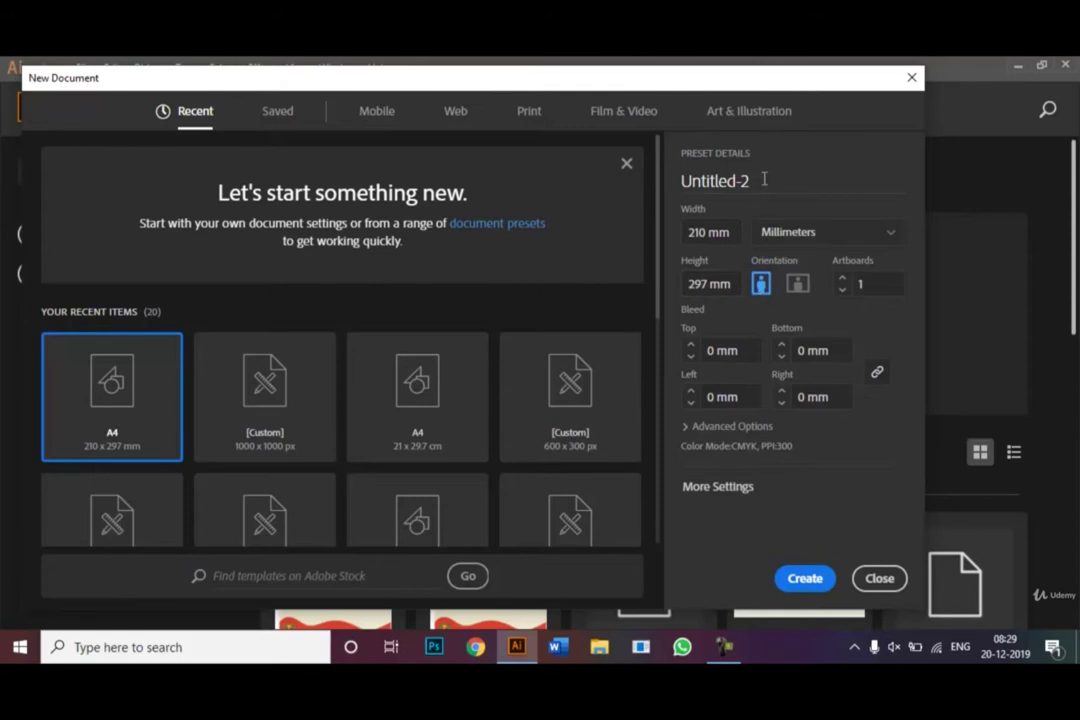
Create a new portrait A4 document, 210 x 297 mm, named "Reshape Tool"
{"action": "left_click_drag", "start_coordinate": [748, 181], "coordinate": [682, 180]}
{"action": "key", "text": "BackSpace"}
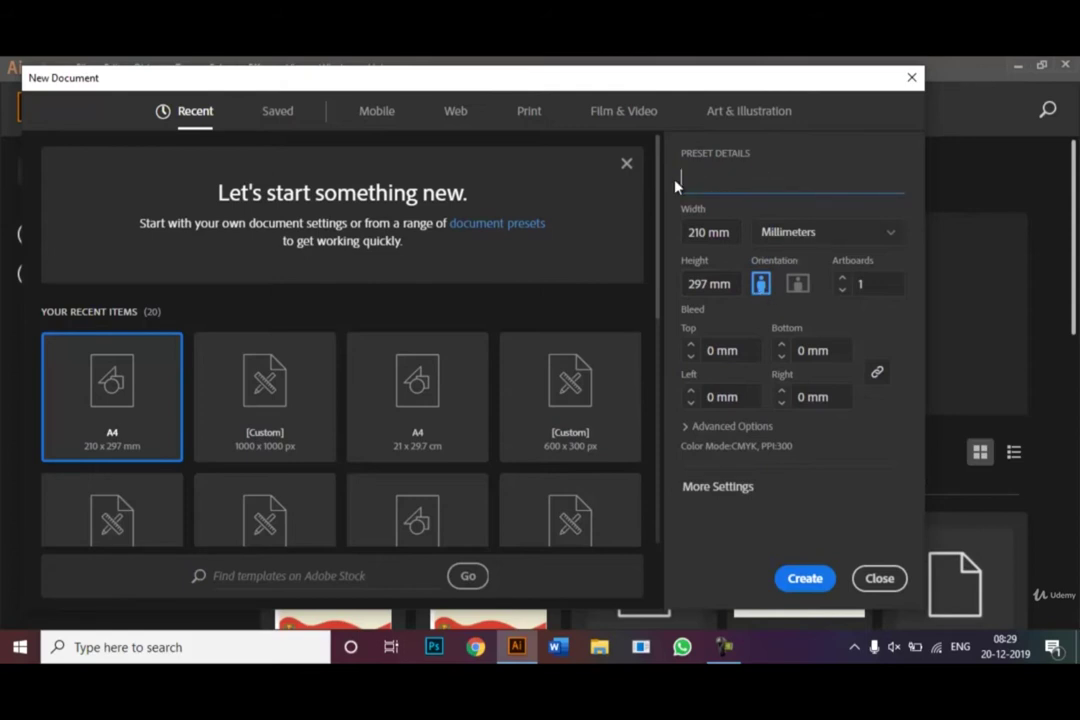
{"action": "type", "text": "Reshape Tool"}
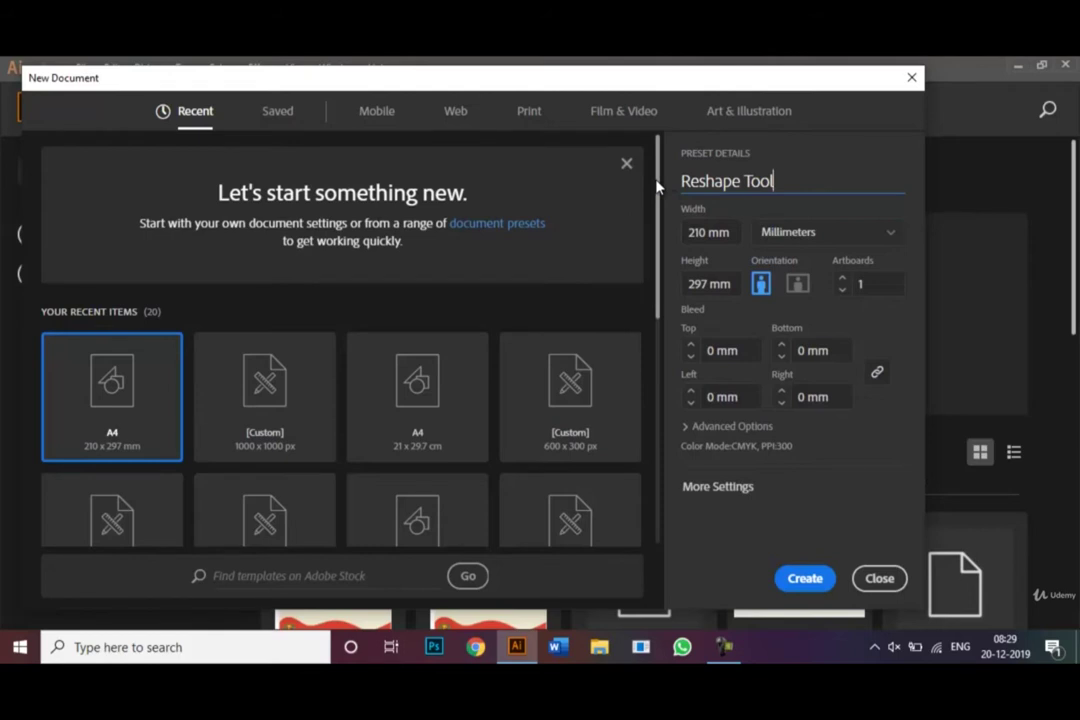
{"action": "mouse_move", "coordinate": [658, 185]}
{"action": "left_mouse_down"}
{"action": "mouse_move", "coordinate": [662, 307]}
{"action": "mouse_move", "coordinate": [651, 202]}
{"action": "left_mouse_up"}
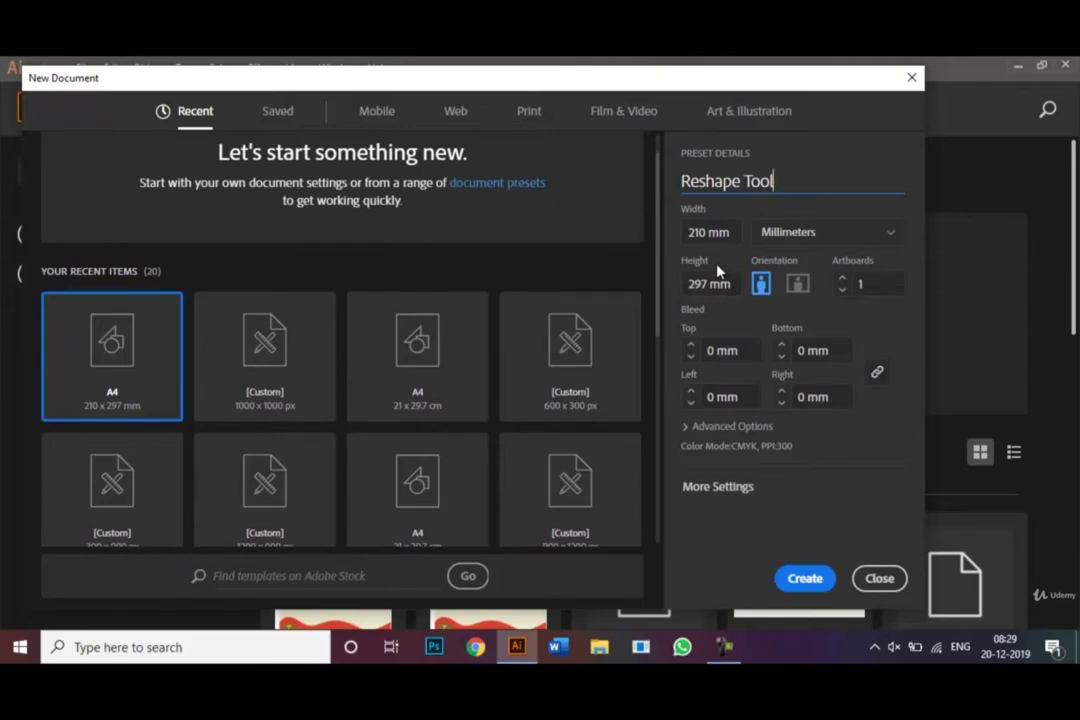
{"action": "left_click", "coordinate": [818, 578]}
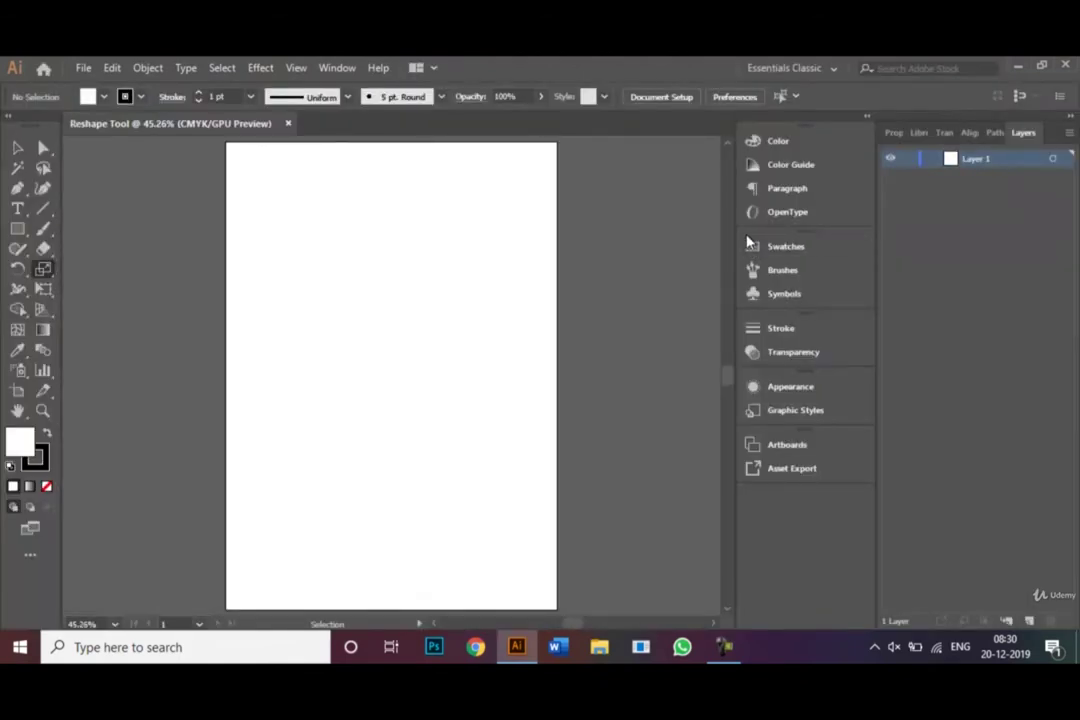
Activate the Selection tool and choose the Essentials Classic workspace
{"action": "left_click", "coordinate": [13, 149]}
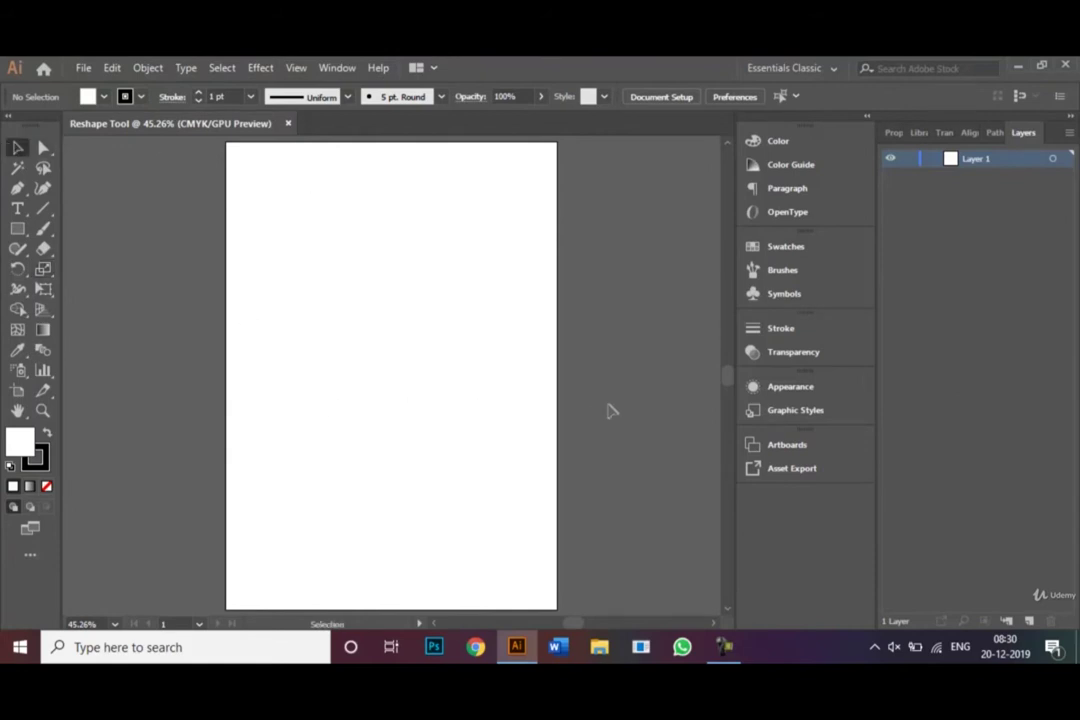
{"action": "left_click", "coordinate": [832, 69]}
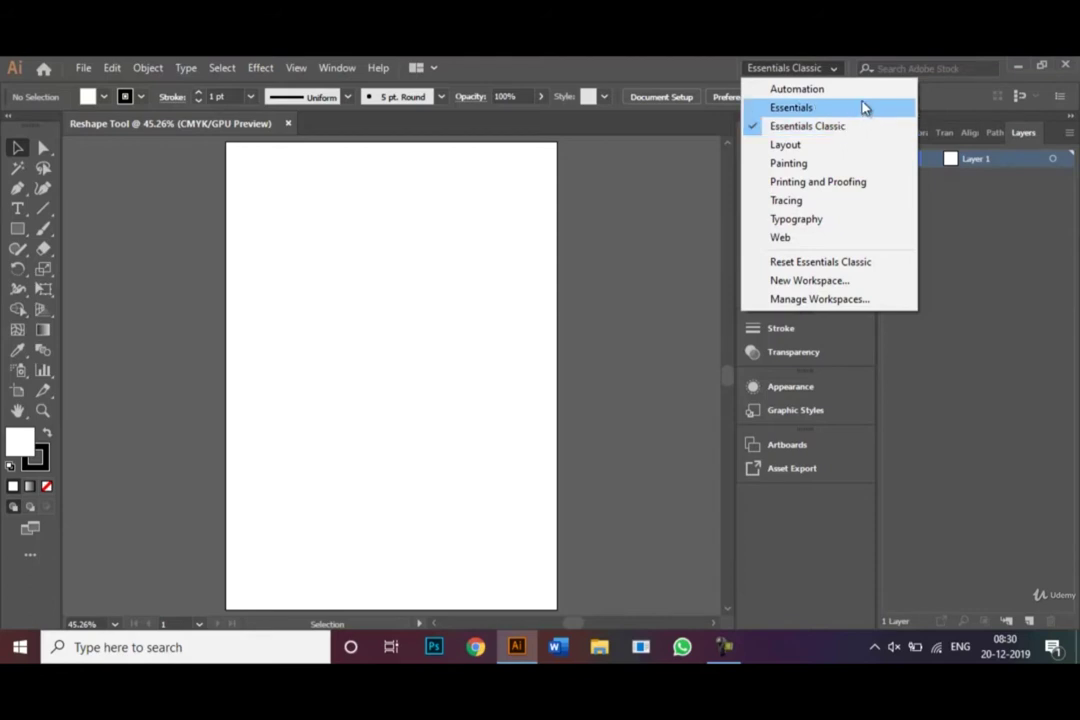
{"action": "left_click", "coordinate": [846, 133]}
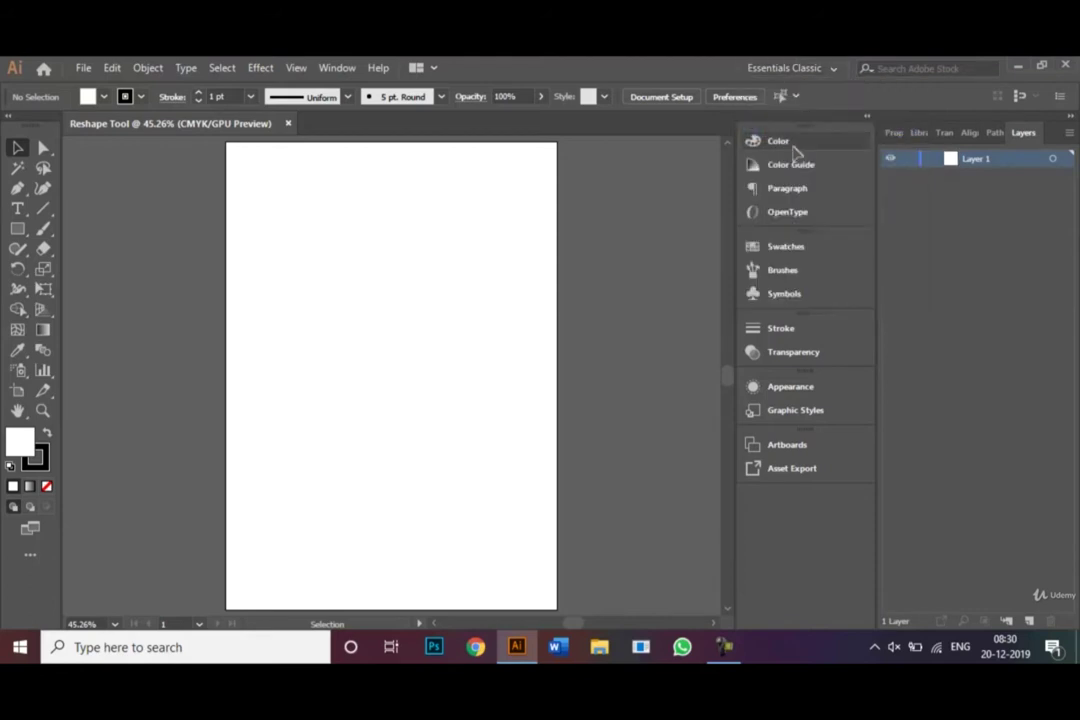
Draw a wide, flat rectangle across the upper part of the artboard and deselect it
{"action": "left_click", "coordinate": [18, 232]}
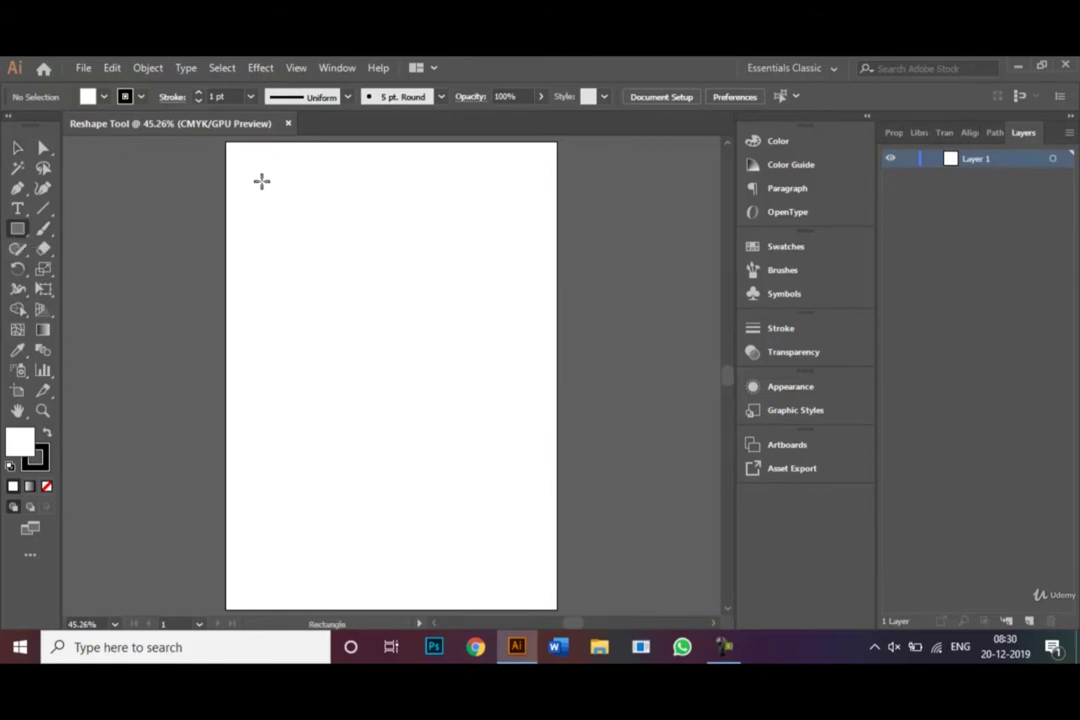
{"action": "left_click_drag", "start_coordinate": [261, 180], "coordinate": [527, 261]}
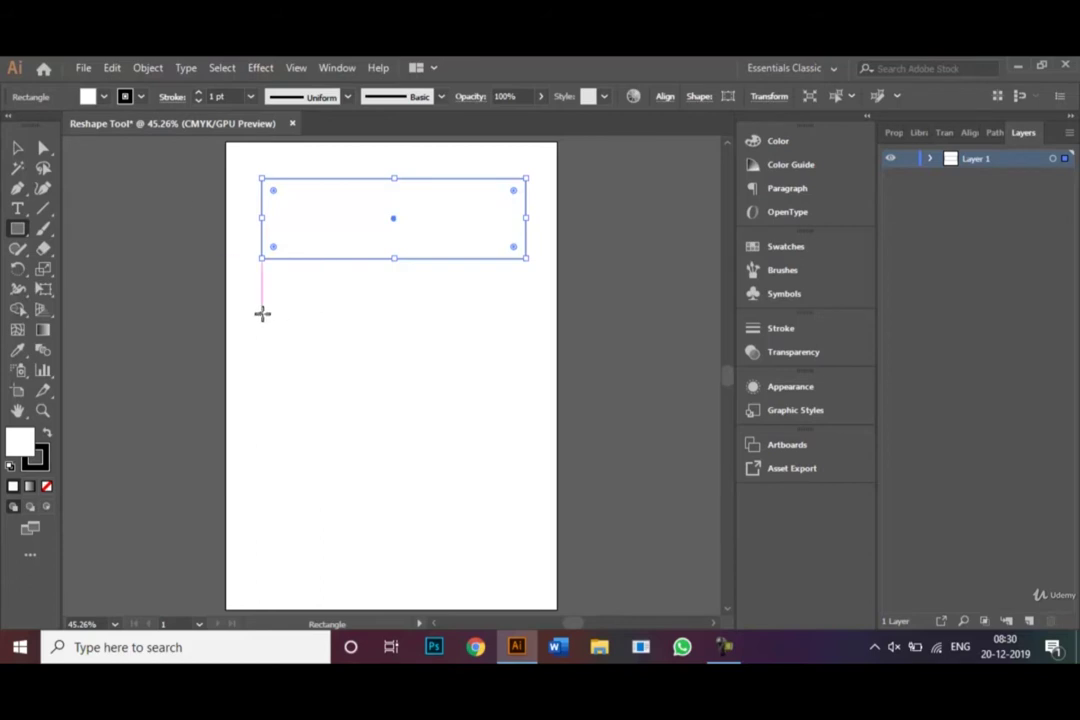
{"action": "left_click", "coordinate": [17, 147]}
{"action": "left_click", "coordinate": [343, 380]}
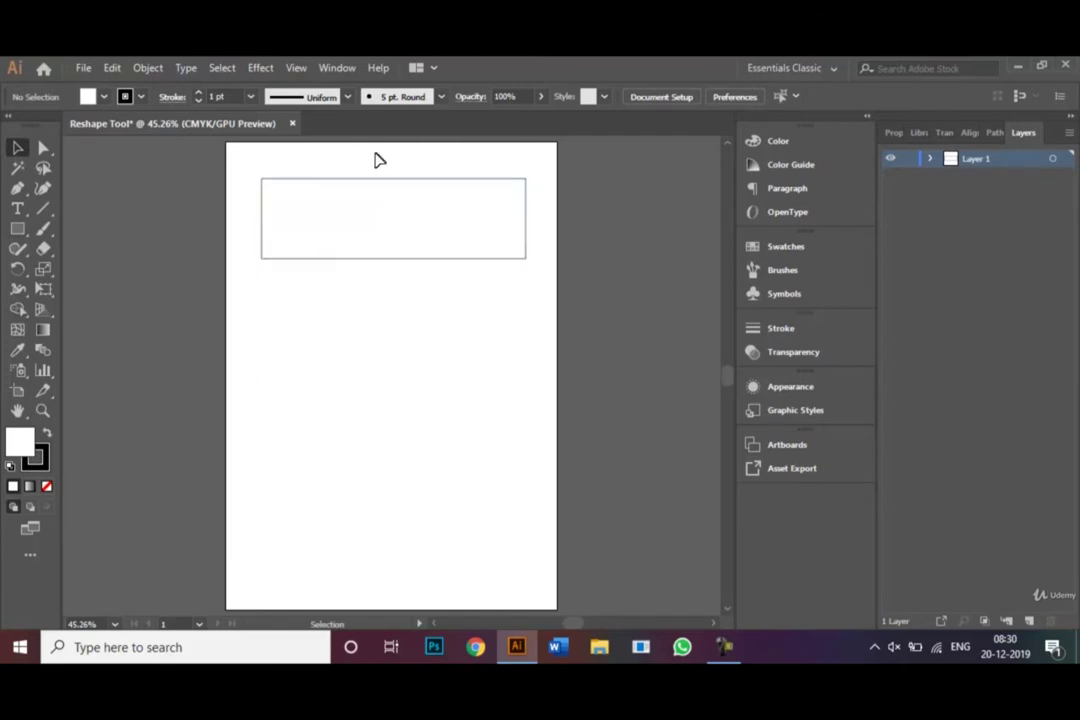
Draw an open zigzag path of seven anchor points below the rectangle with the Pen tool and no fill, and deselect it
{"action": "left_click", "coordinate": [17, 190]}
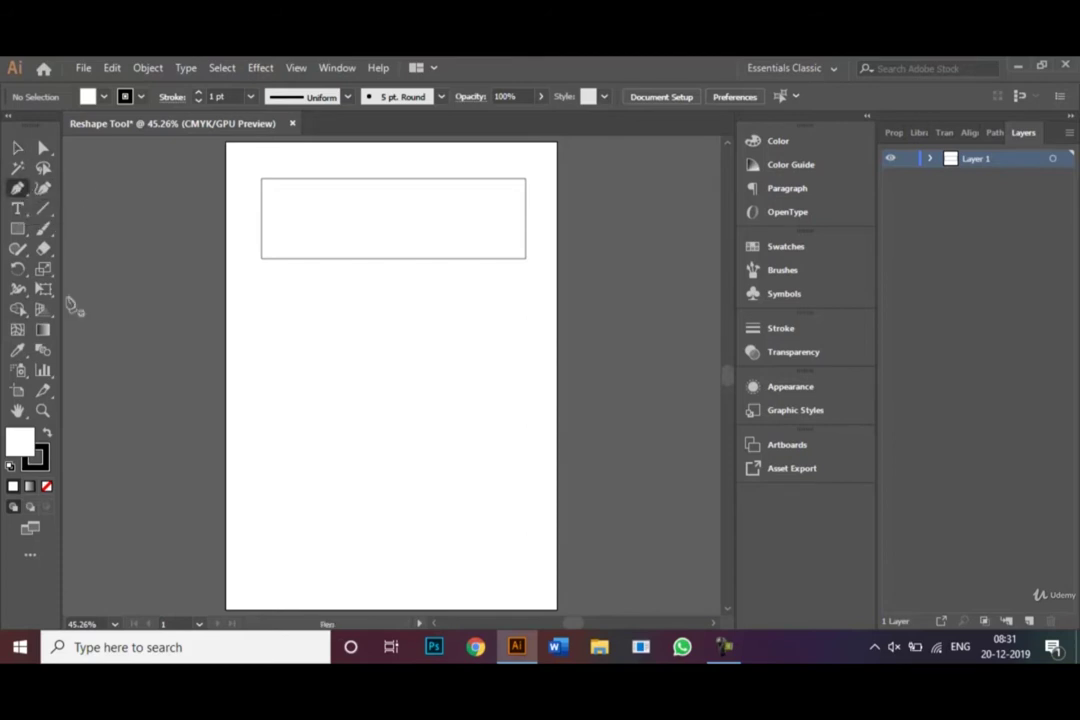
{"action": "left_click", "coordinate": [46, 487]}
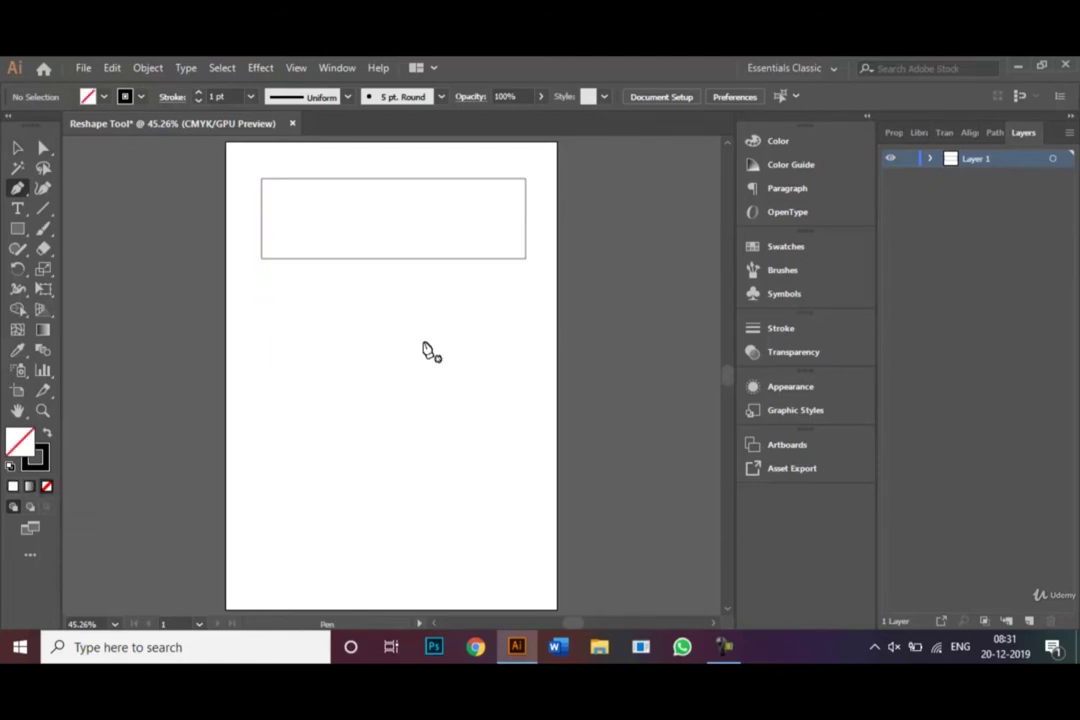
{"action": "left_click", "coordinate": [266, 309]}
{"action": "left_click", "coordinate": [448, 287]}
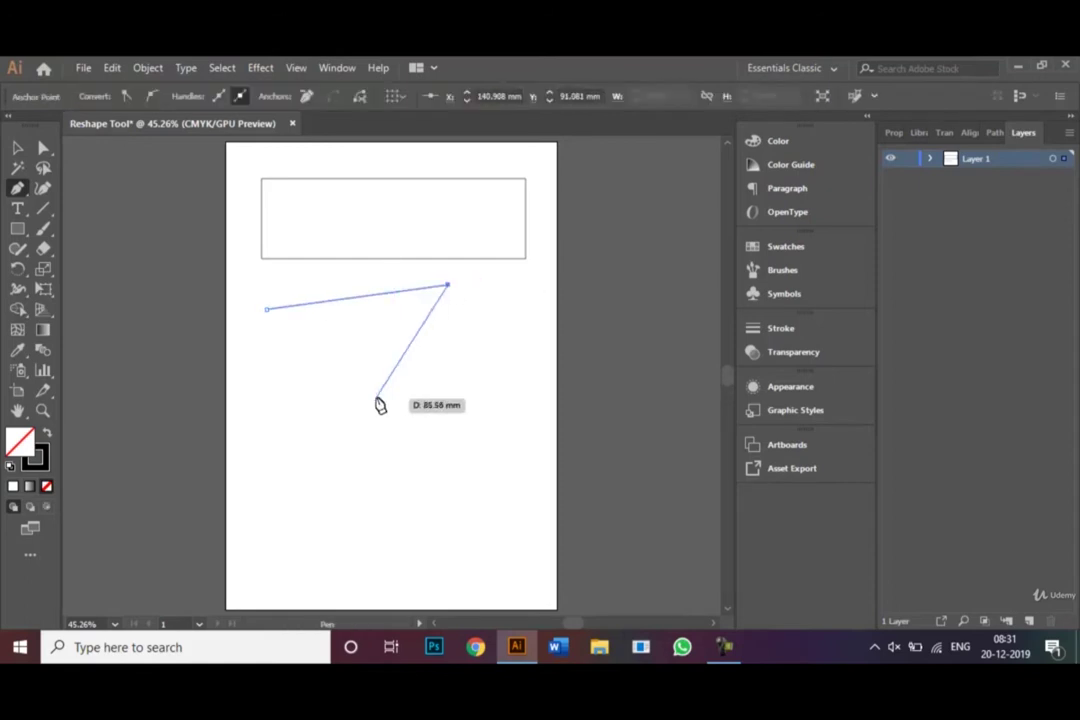
{"action": "left_click", "coordinate": [346, 411]}
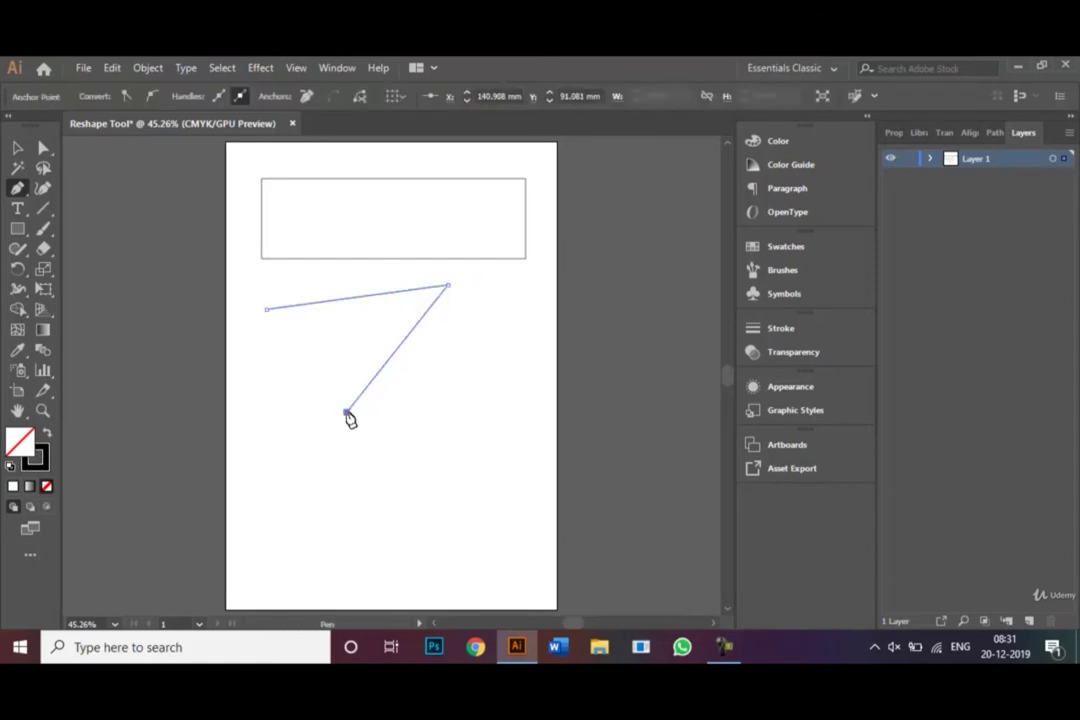
{"action": "left_click", "coordinate": [518, 401]}
{"action": "left_click", "coordinate": [296, 495]}
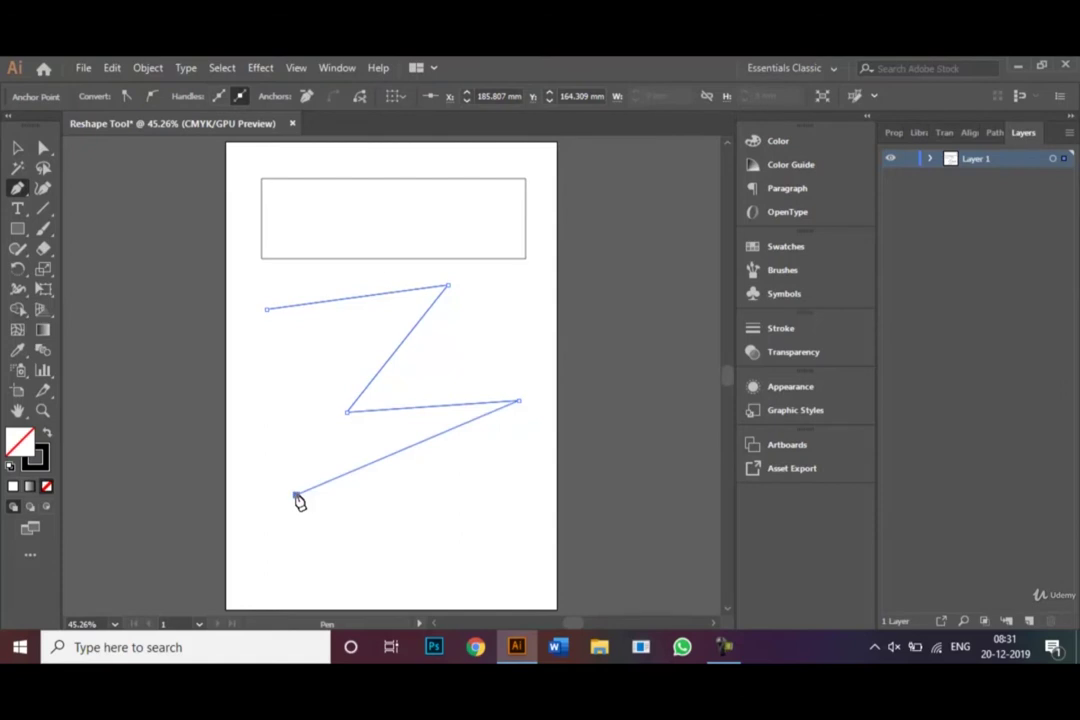
{"action": "left_click", "coordinate": [489, 520]}
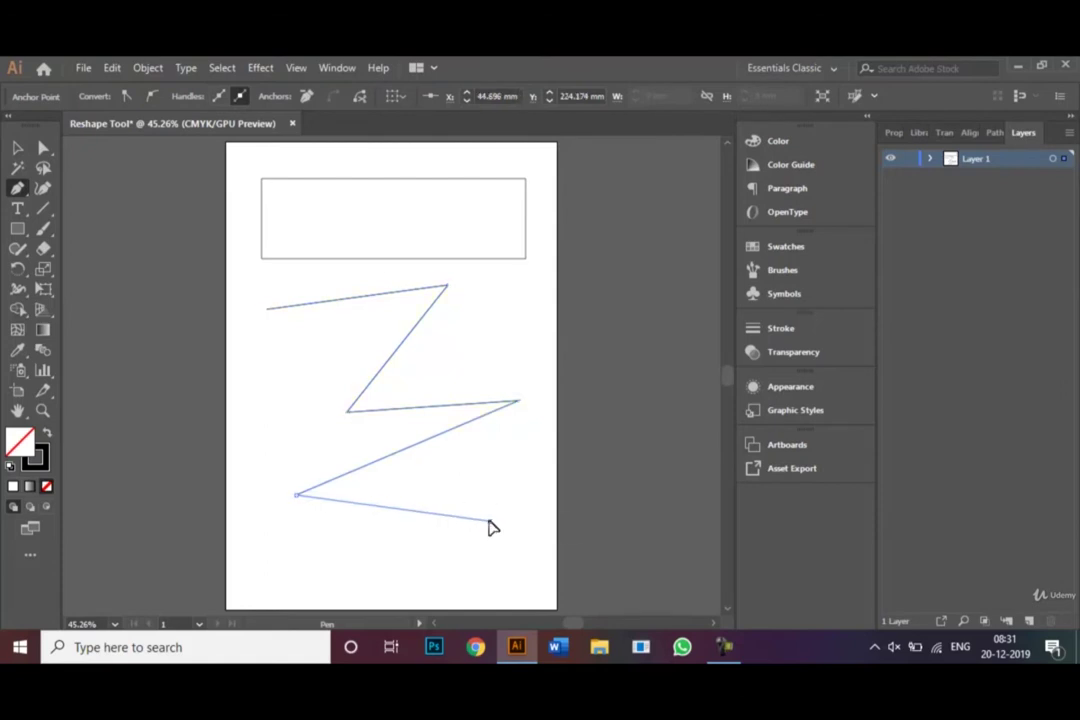
{"action": "left_click", "coordinate": [508, 451]}
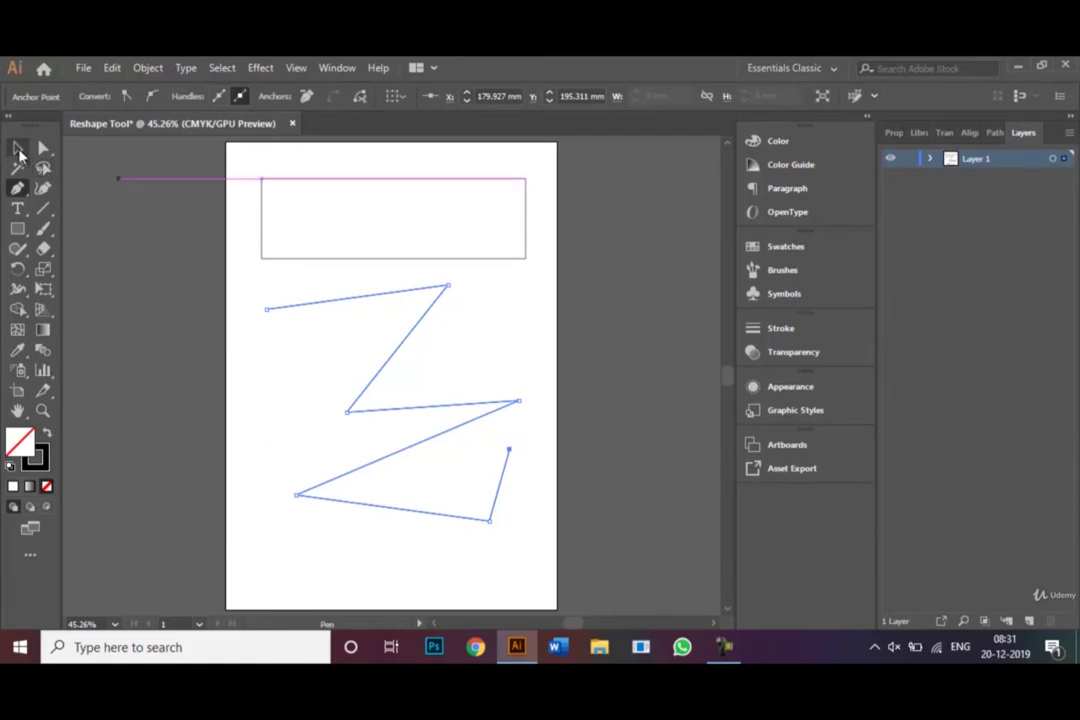
{"action": "left_click", "coordinate": [19, 150]}
{"action": "left_click", "coordinate": [248, 308]}
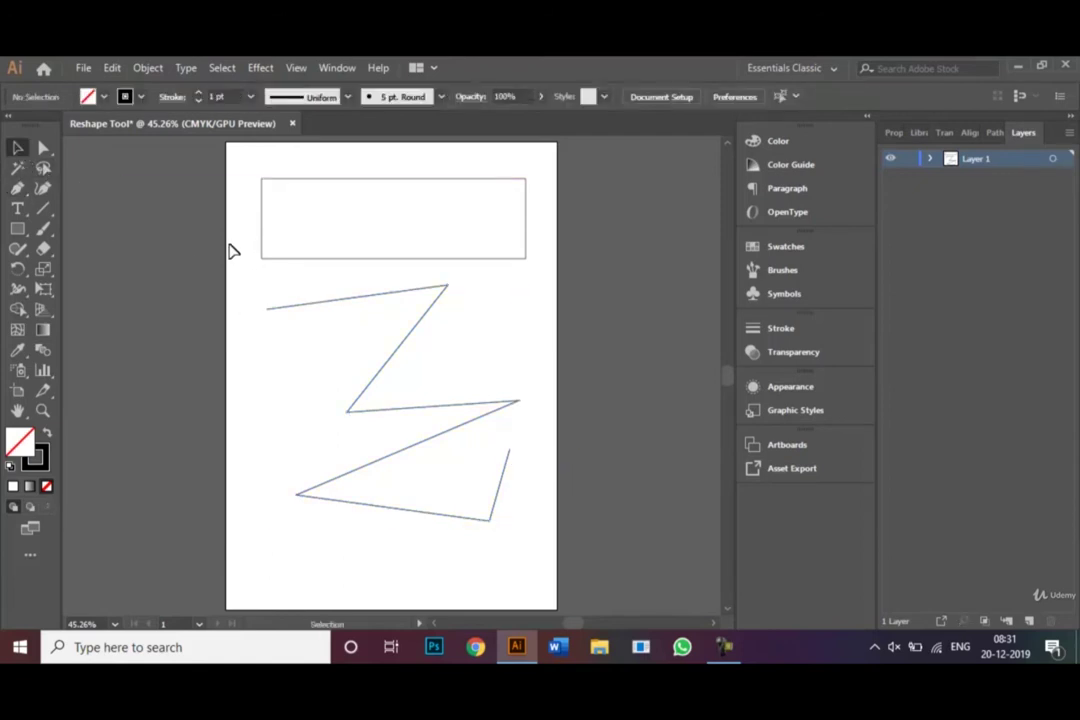
Add seven anchor points to the rectangle with the Reshape tool: three on the top edge, two on the bottom and one on each side
{"action": "left_click", "coordinate": [321, 184]}
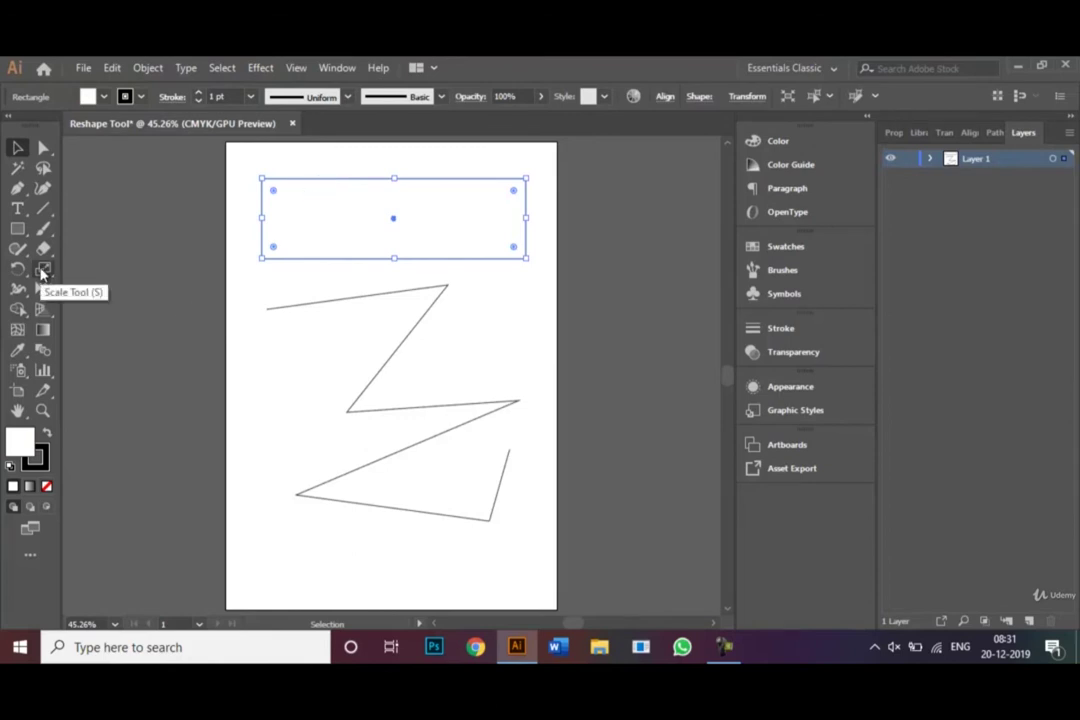
{"action": "left_click", "coordinate": [46, 276]}
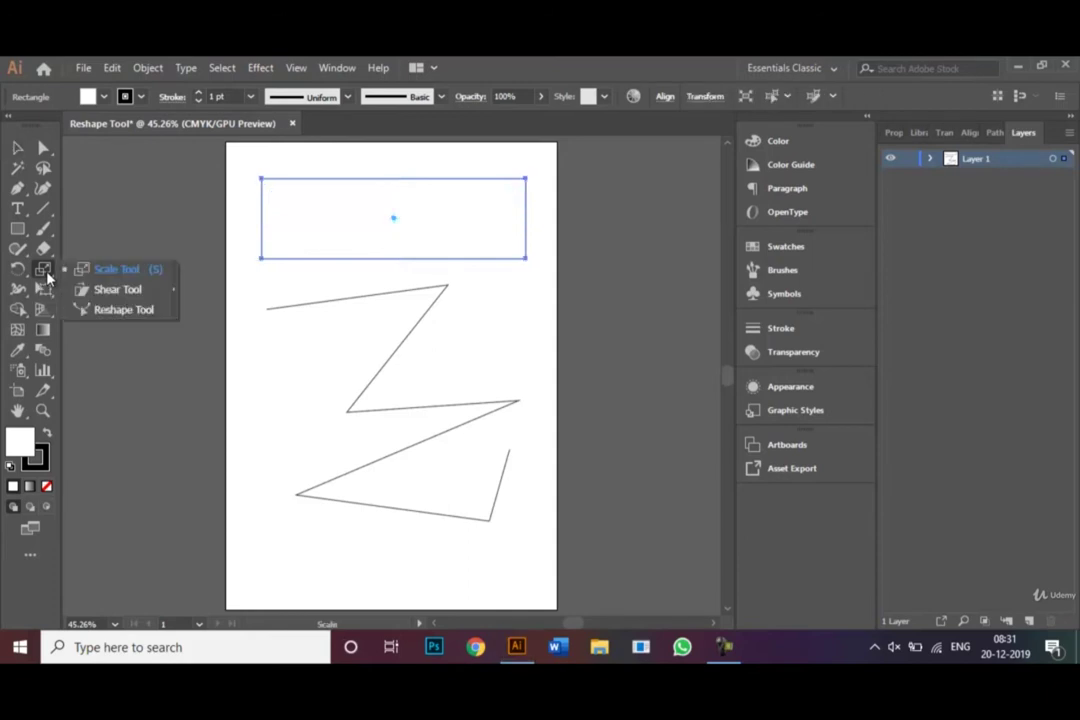
{"action": "left_click", "coordinate": [118, 310]}
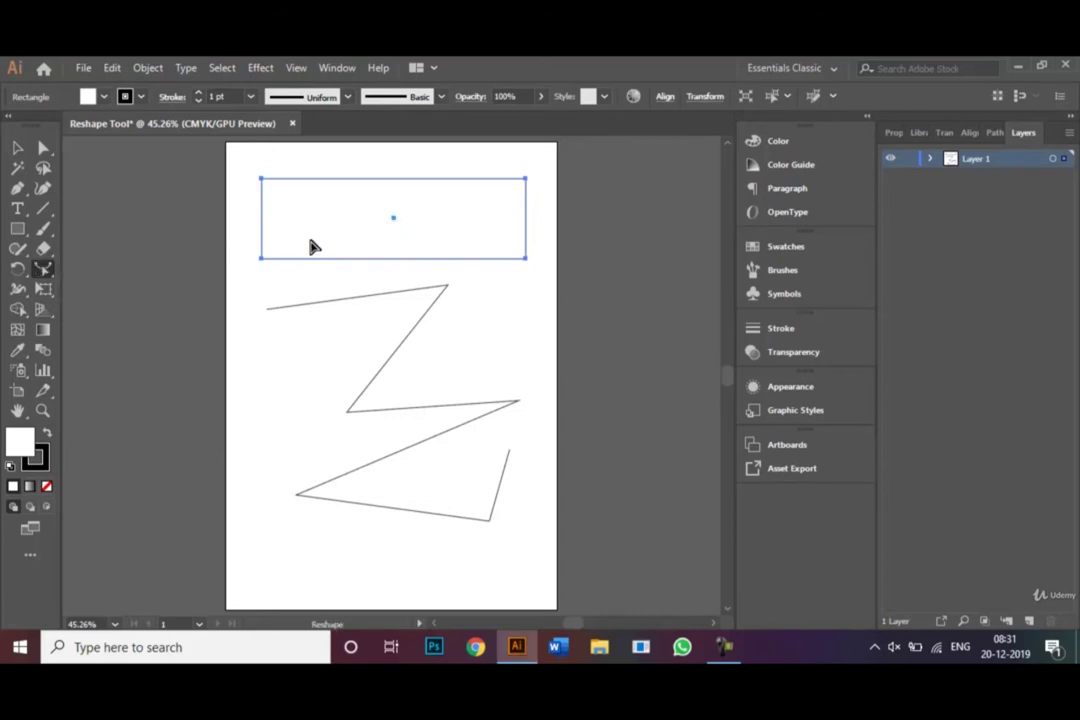
{"action": "left_click", "coordinate": [386, 182]}
{"action": "left_click", "coordinate": [451, 258]}
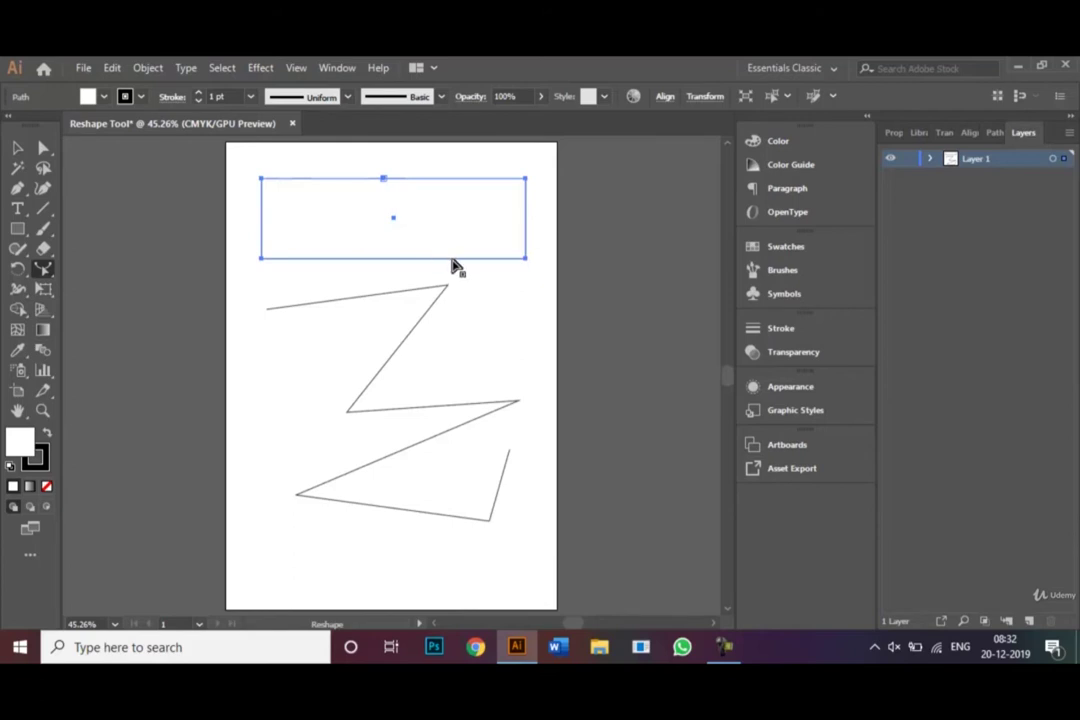
{"action": "left_click", "coordinate": [261, 210]}
{"action": "left_click", "coordinate": [525, 201]}
{"action": "left_click", "coordinate": [313, 259]}
{"action": "left_click", "coordinate": [301, 179]}
{"action": "left_click", "coordinate": [476, 179]}
Bend the rectangle's top edge with the handles of its leftmost added anchor, making a dip on its right and a bump on its left
{"action": "left_click", "coordinate": [47, 150]}
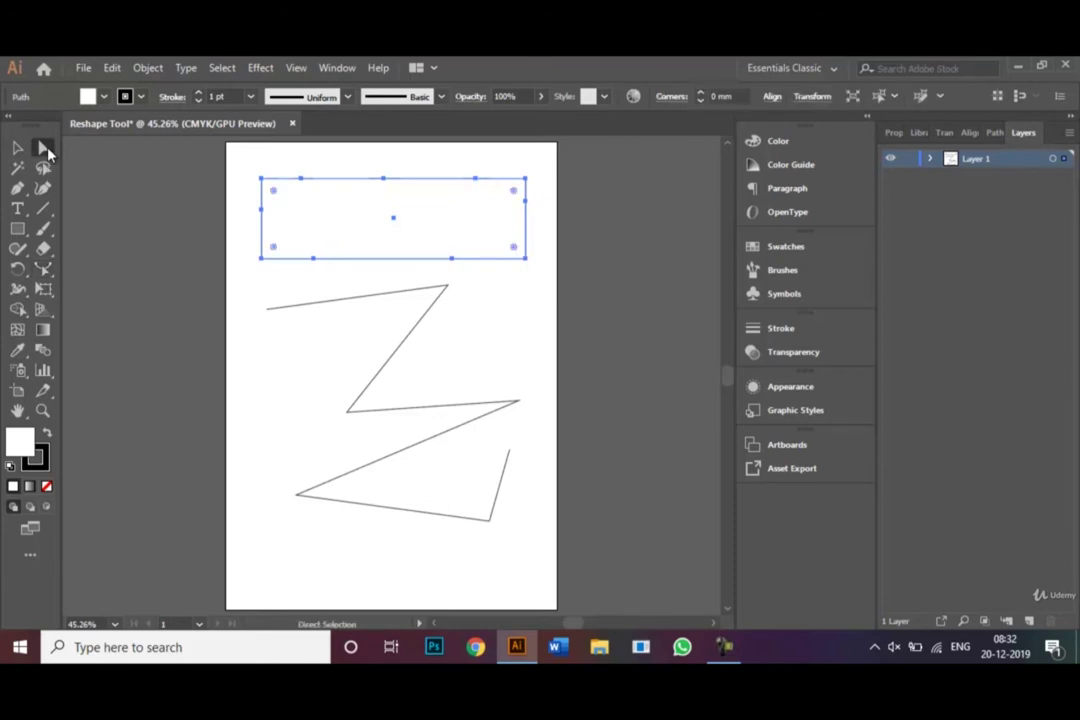
{"action": "left_click", "coordinate": [302, 181]}
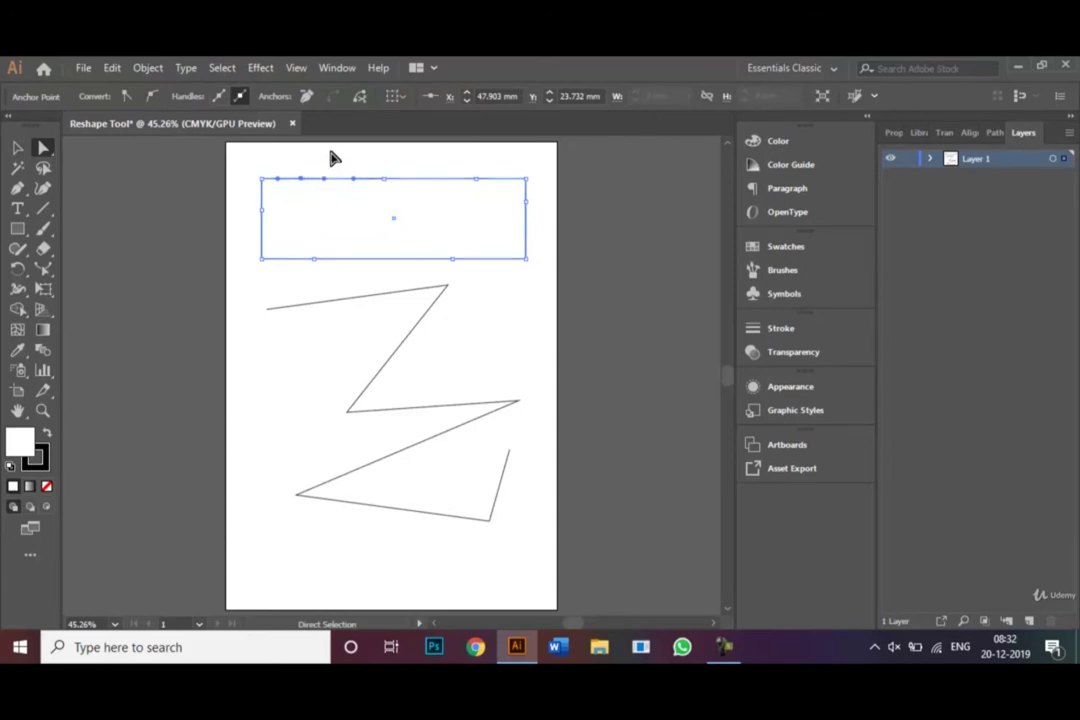
{"action": "key", "text": "ctrl+1"}
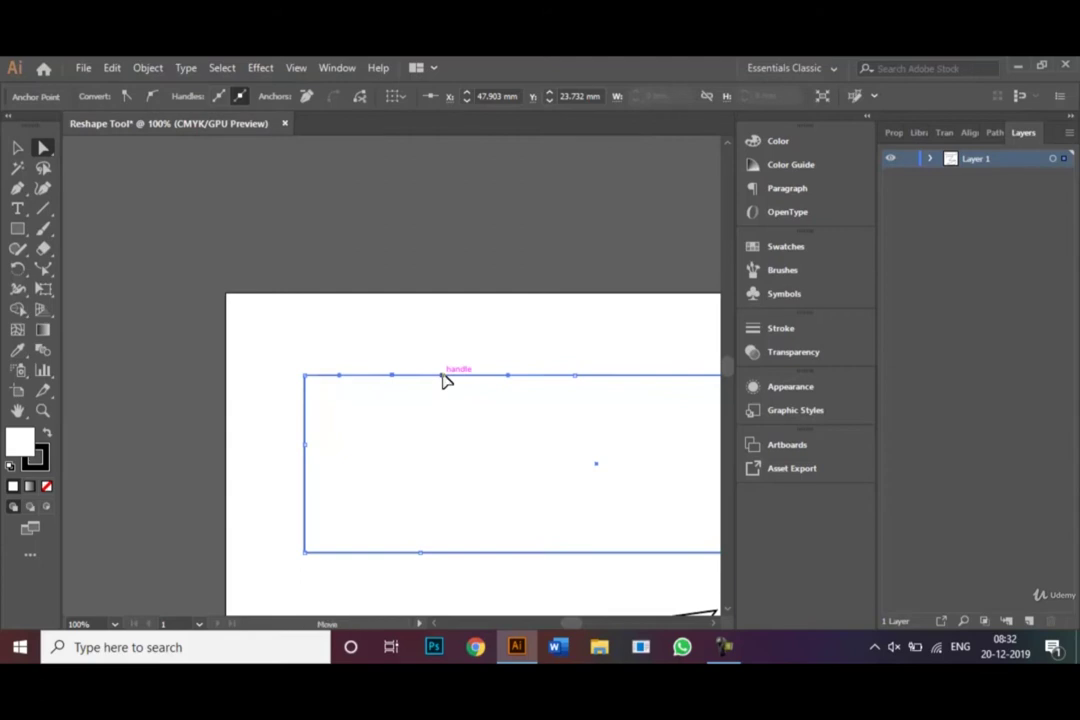
{"action": "left_click_drag", "start_coordinate": [443, 377], "coordinate": [455, 500]}
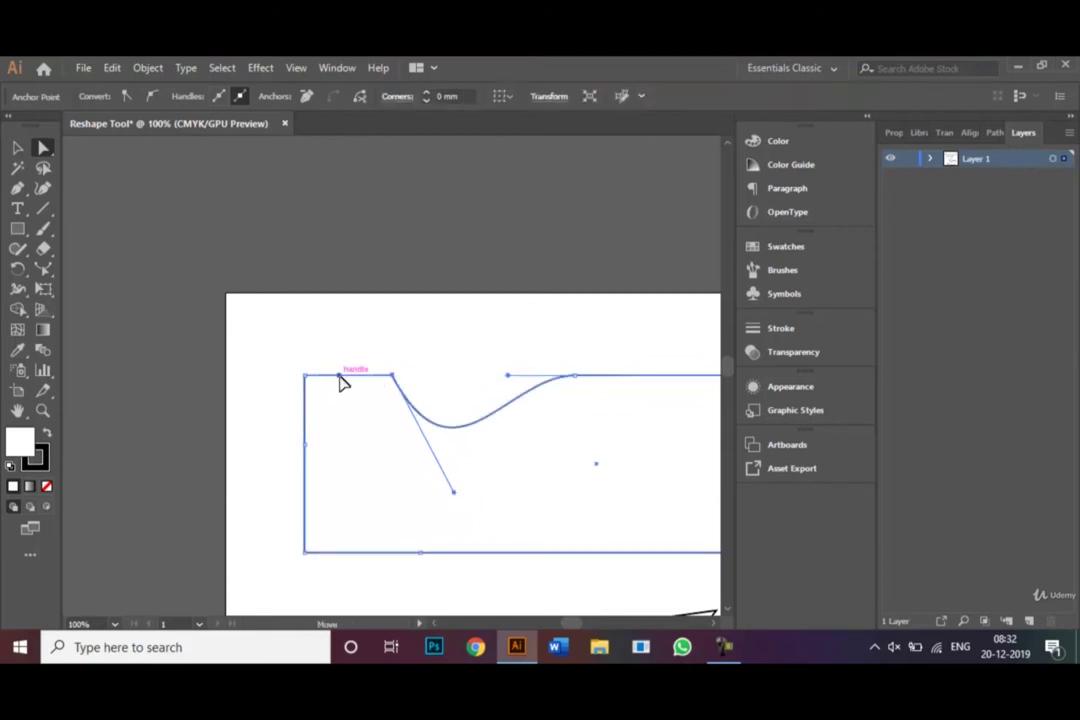
{"action": "left_click_drag", "start_coordinate": [340, 377], "coordinate": [352, 337]}
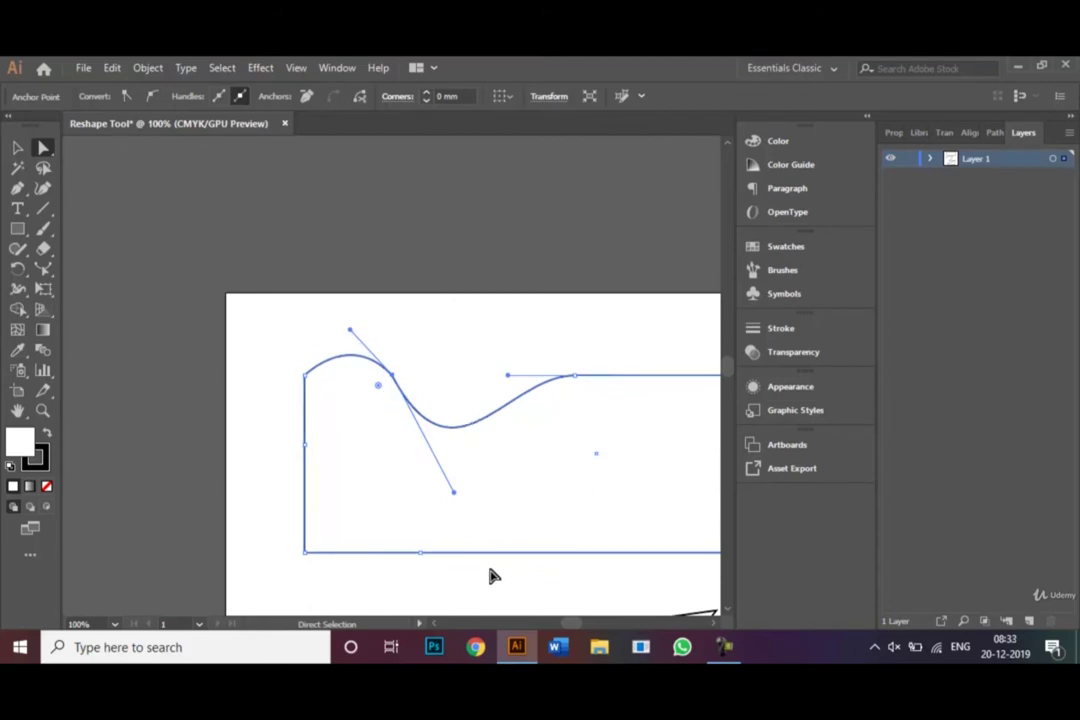
Curve the bottom edge upward on both sides of its left added anchor by raising that anchor's two handles
{"action": "left_click", "coordinate": [421, 556]}
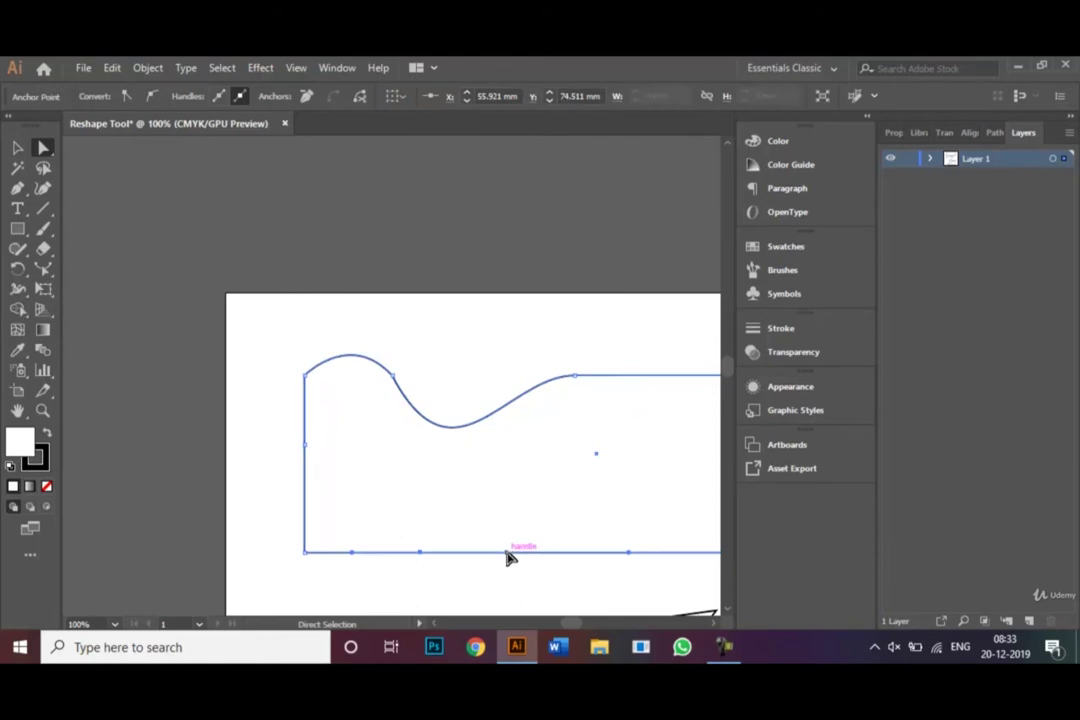
{"action": "left_click_drag", "start_coordinate": [506, 551], "coordinate": [555, 446]}
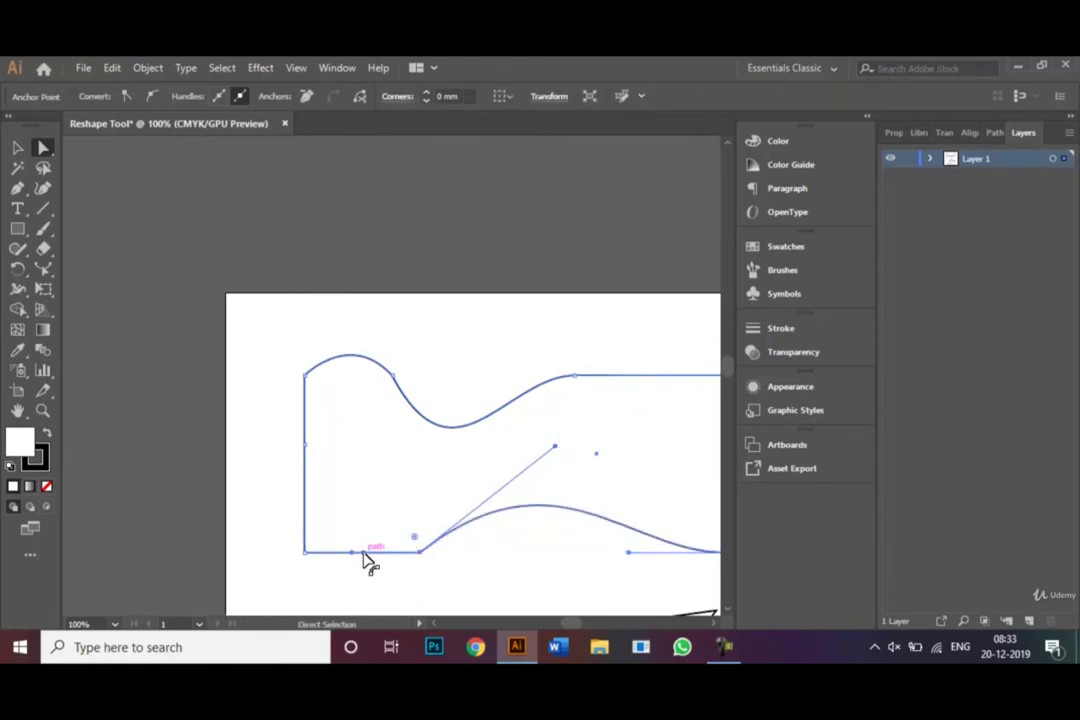
{"action": "left_click_drag", "start_coordinate": [351, 553], "coordinate": [353, 489]}
Curve the left edge with its middle anchor's handles, bulging the lower part outward and the upper part inward
{"action": "scroll", "coordinate": [357, 540], "scroll_direction": "up", "scroll_amount": 3}
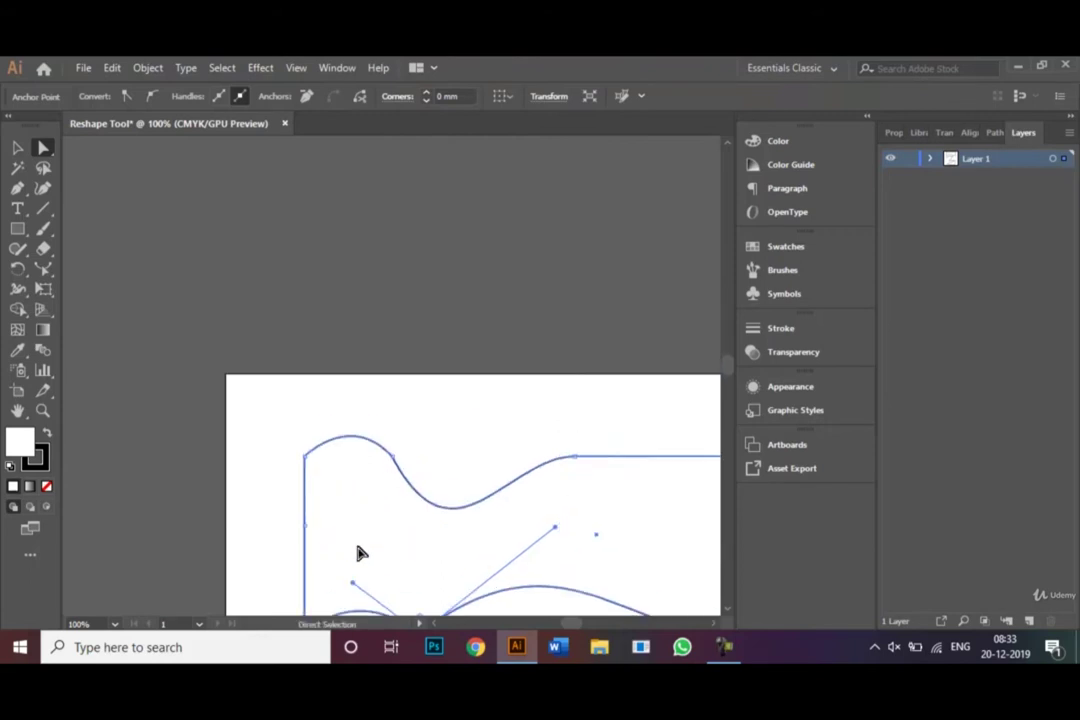
{"action": "key", "text": "ctrl+0"}
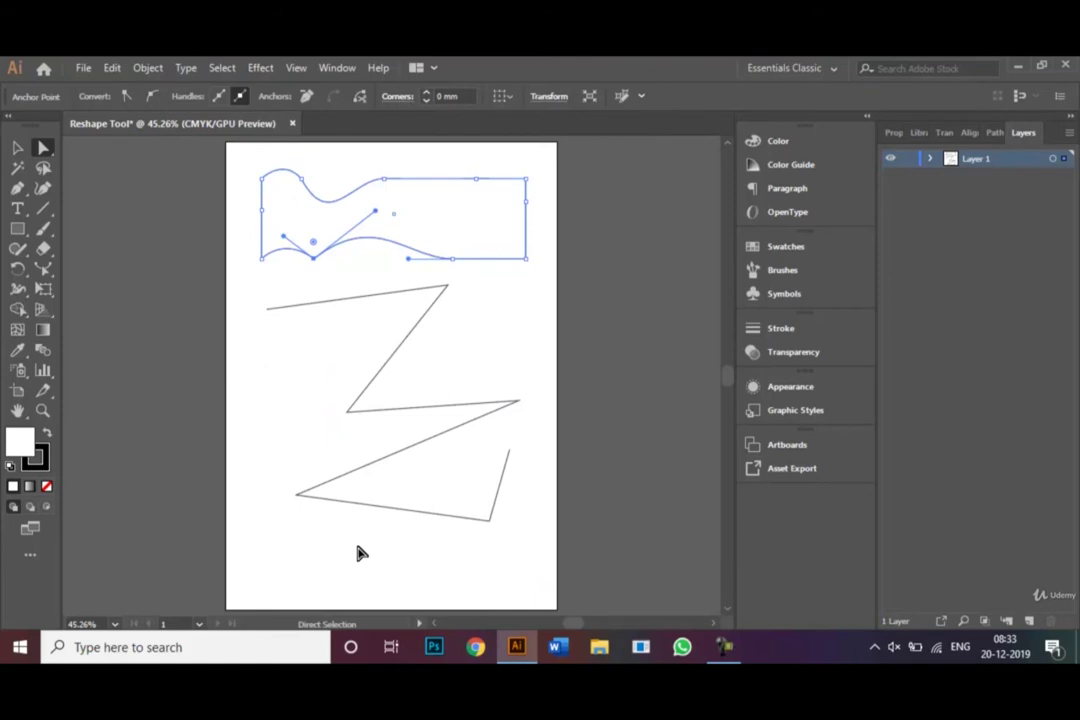
{"action": "key", "text": "ctrl+1"}
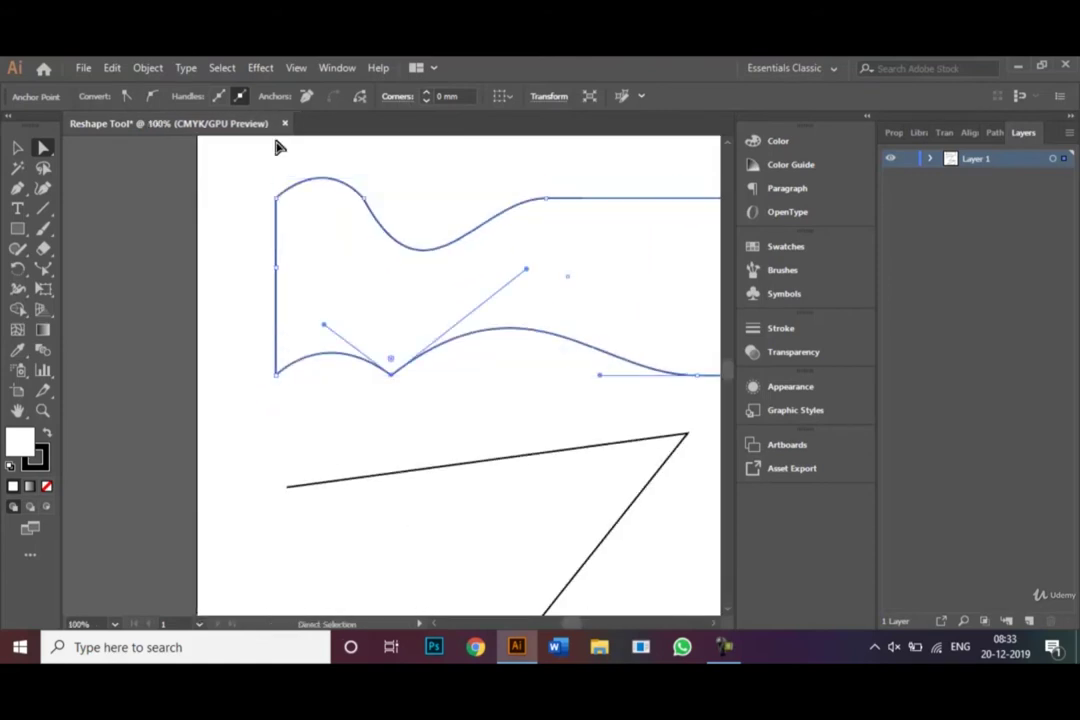
{"action": "left_click", "coordinate": [277, 272]}
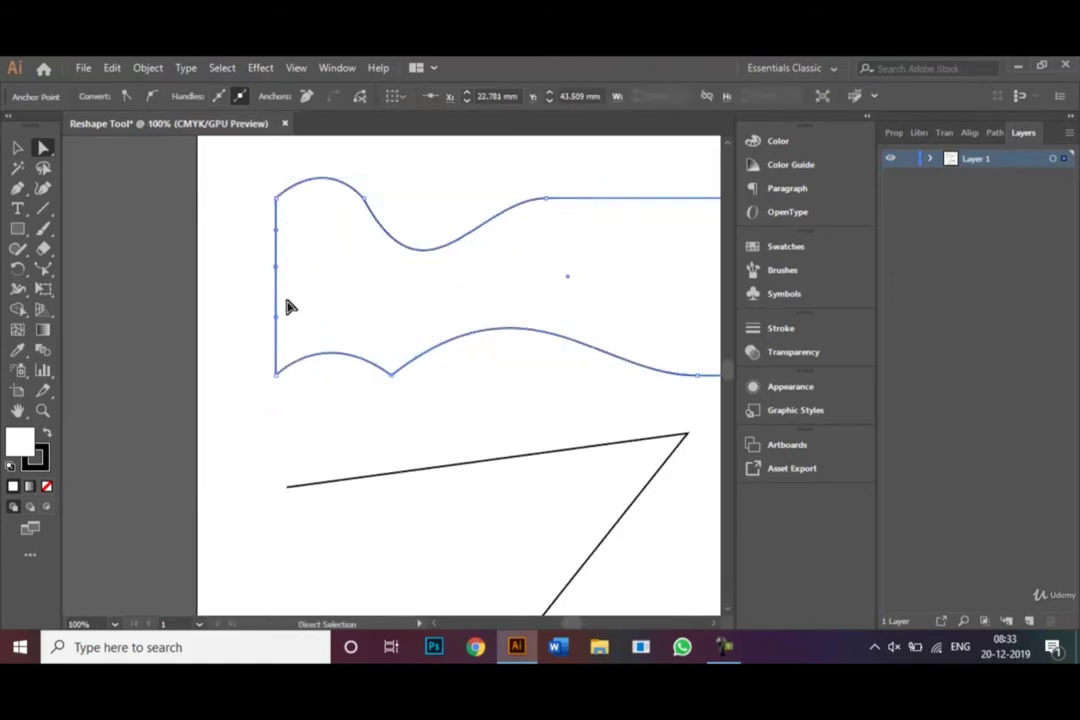
{"action": "left_click_drag", "start_coordinate": [277, 321], "coordinate": [219, 311]}
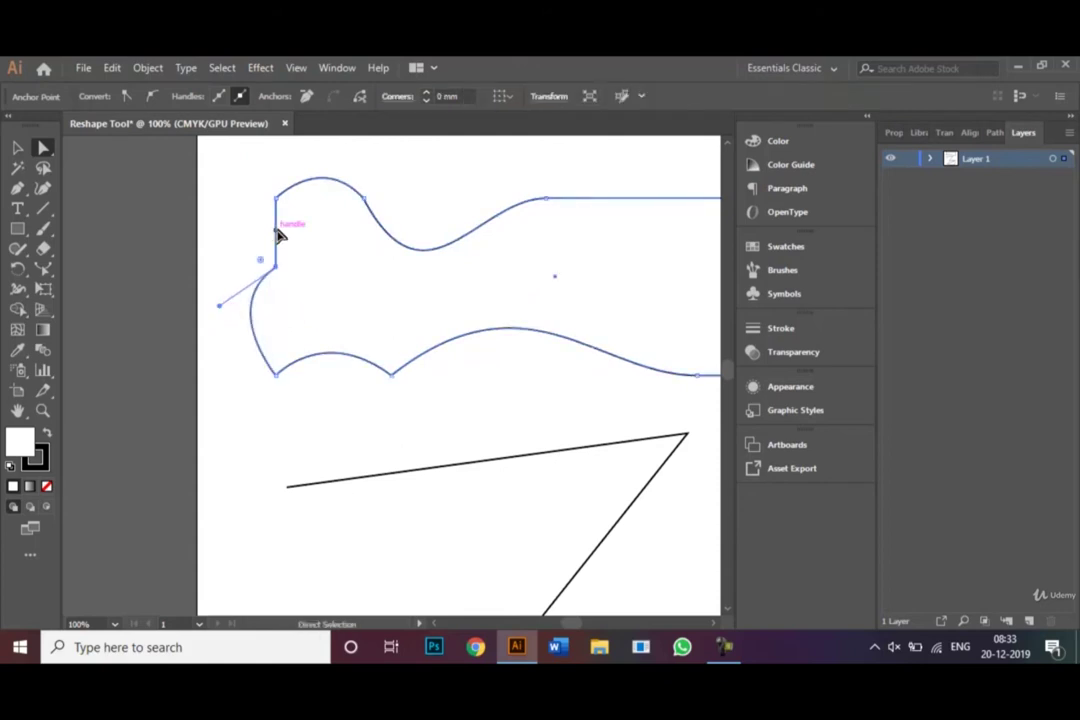
{"action": "left_click_drag", "start_coordinate": [277, 230], "coordinate": [337, 245]}
{"action": "scroll", "coordinate": [716, 627], "scroll_direction": "right", "scroll_amount": 10}
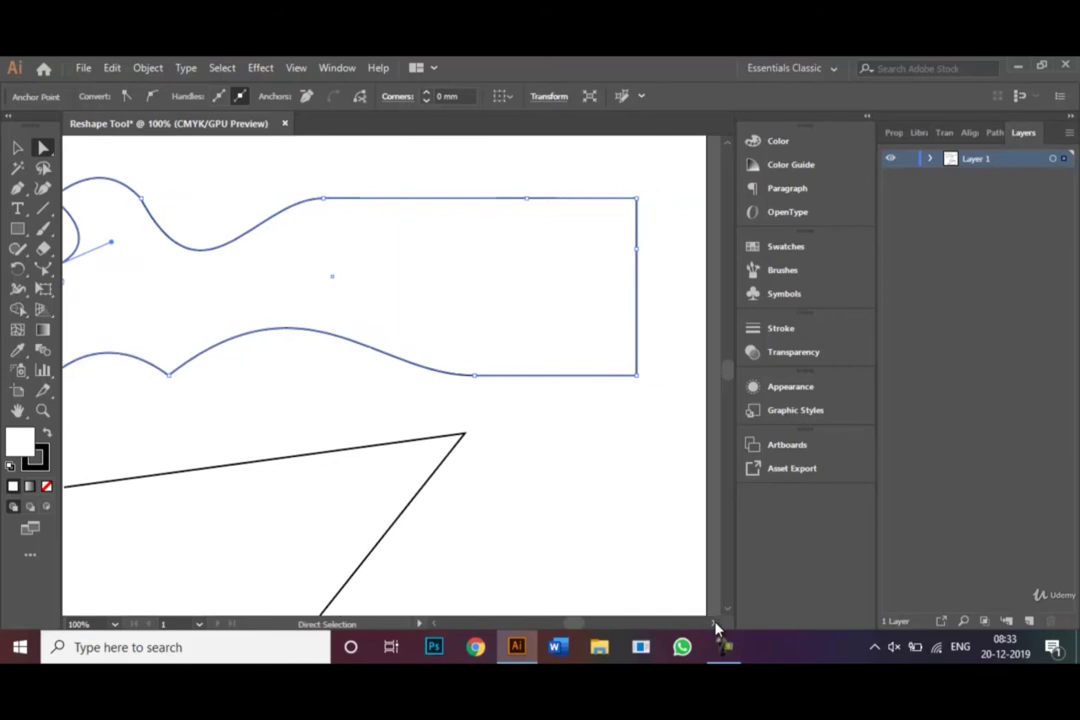
Bend the top edge beside its rightmost added anchor, raising a bump on the right and pulling the middle anchor's handle into a dip
{"action": "left_click", "coordinate": [526, 204]}
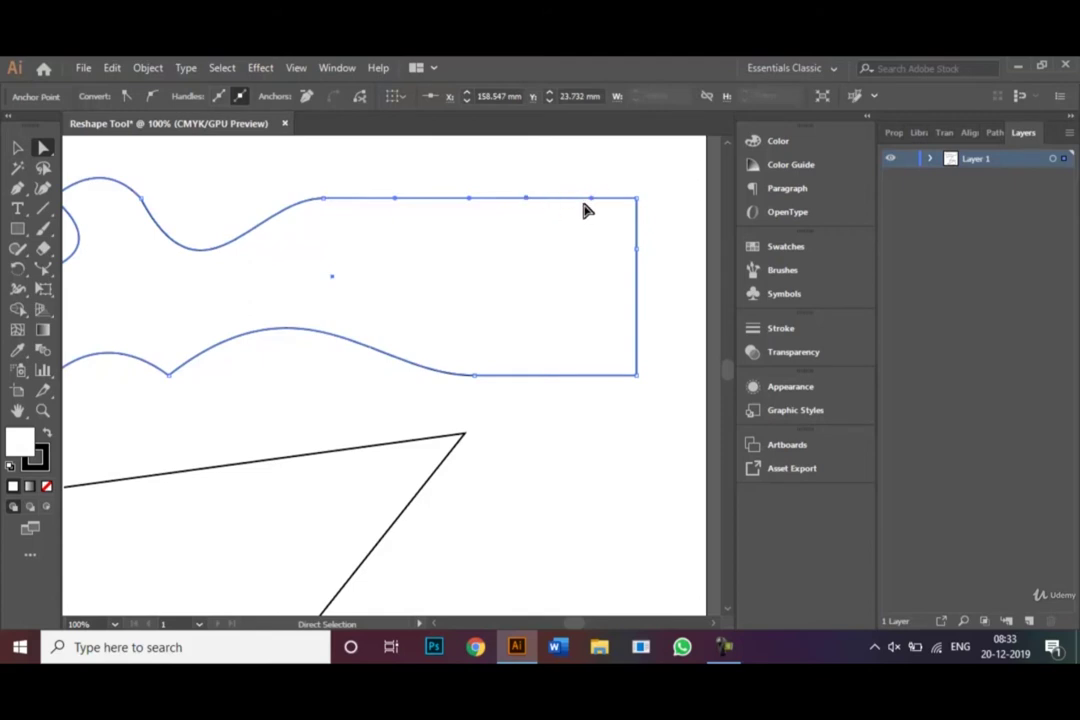
{"action": "left_click_drag", "start_coordinate": [589, 199], "coordinate": [566, 152]}
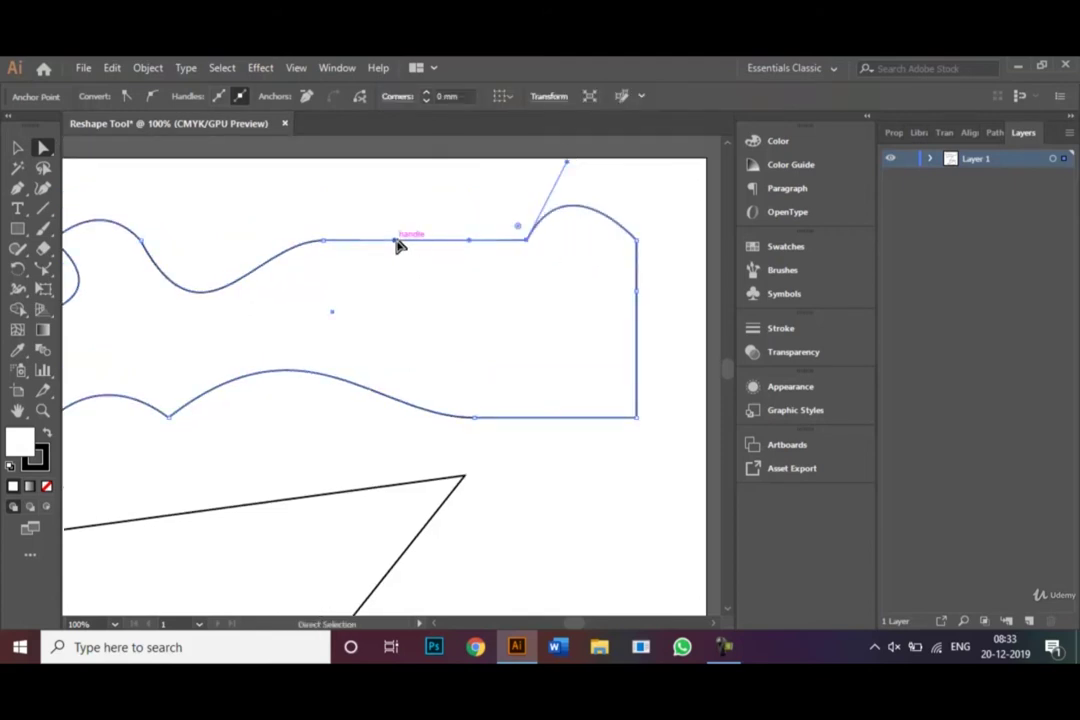
{"action": "left_click_drag", "start_coordinate": [401, 243], "coordinate": [514, 343]}
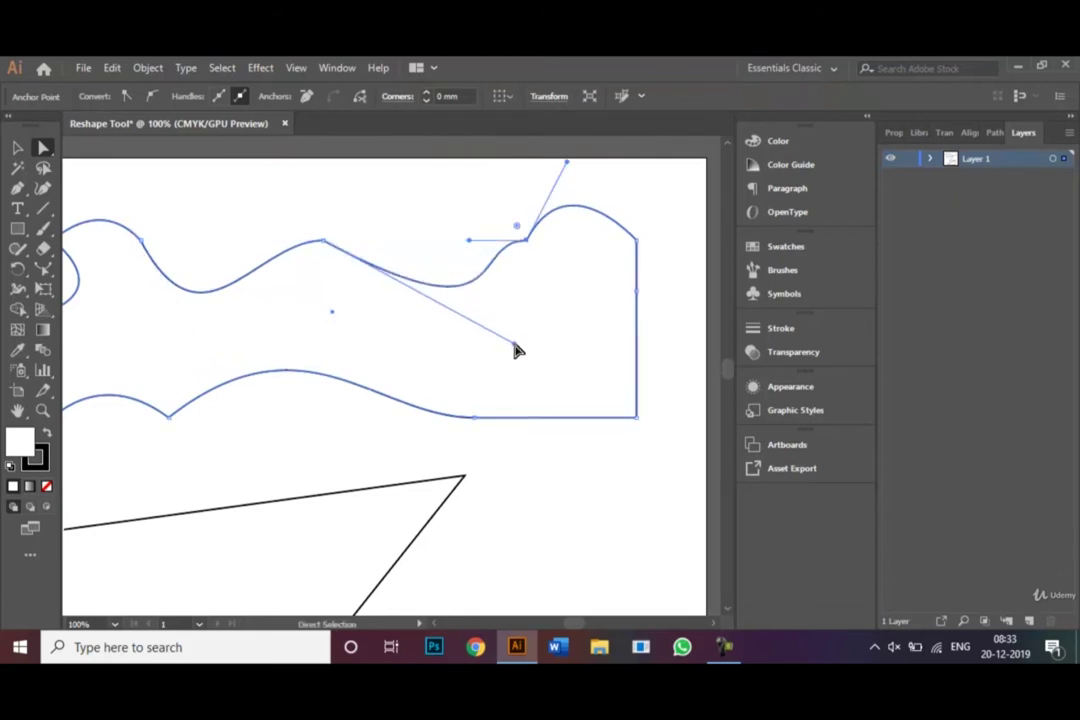
Curve the right edge with its middle anchor's handles, bulging the lower part outward and the upper part inward, and deselect the shape
{"action": "left_click", "coordinate": [638, 294]}
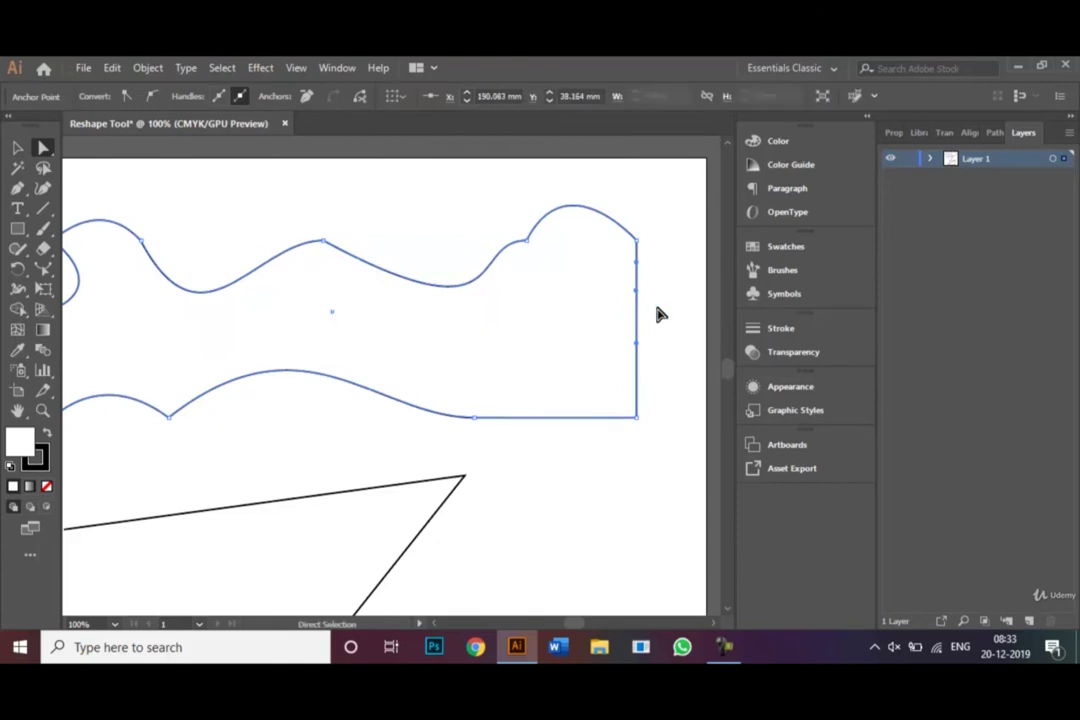
{"action": "left_click_drag", "start_coordinate": [640, 349], "coordinate": [700, 300]}
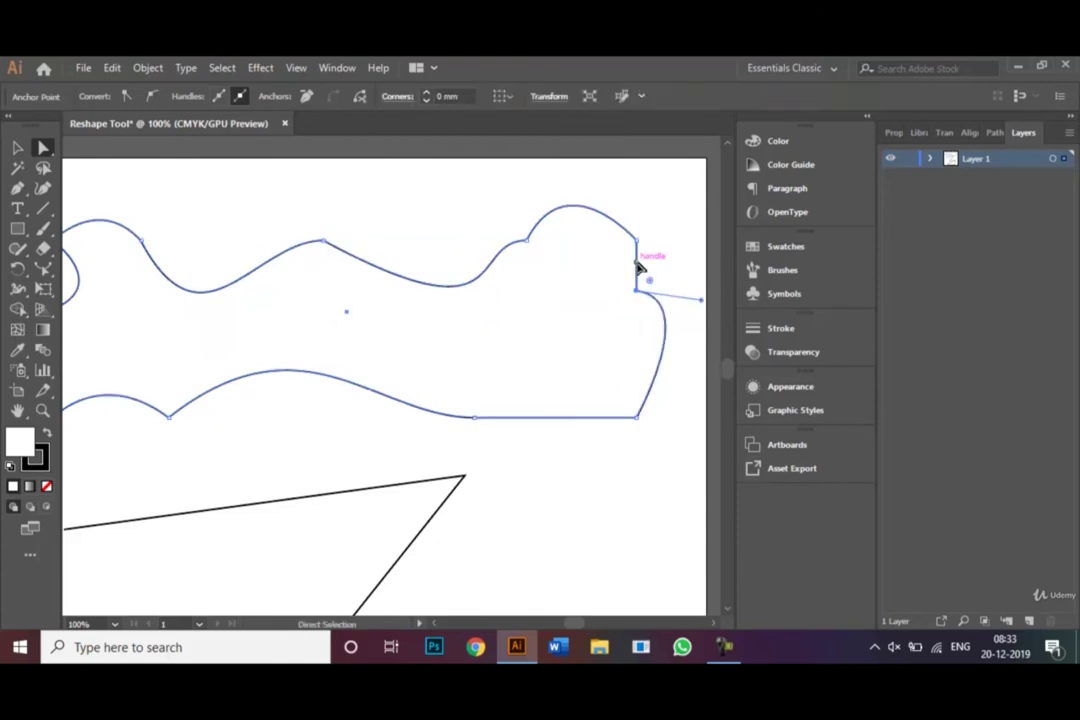
{"action": "left_click_drag", "start_coordinate": [637, 257], "coordinate": [557, 273]}
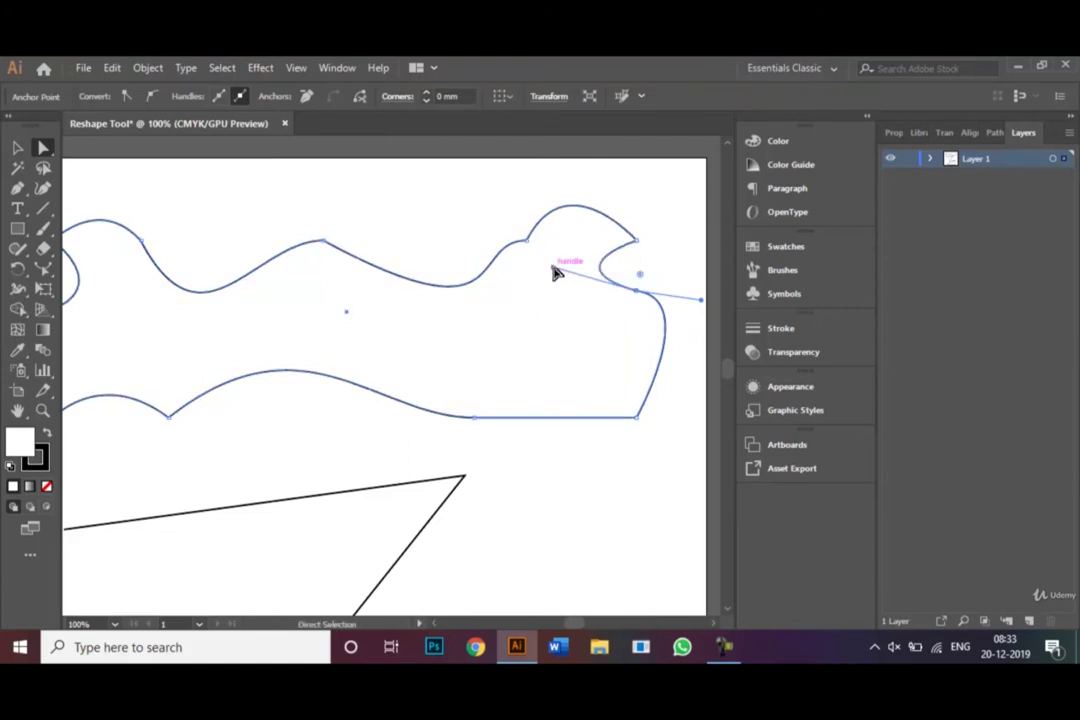
{"action": "left_click", "coordinate": [18, 148]}
{"action": "left_click", "coordinate": [181, 197]}
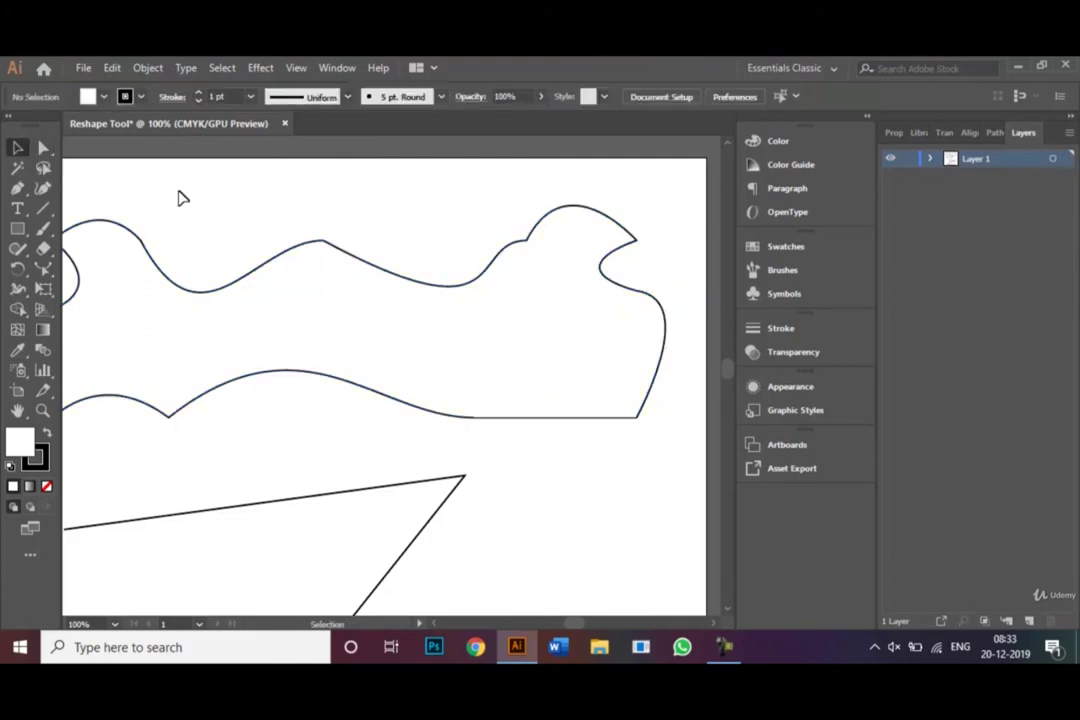
{"action": "key", "text": "ctrl+0"}
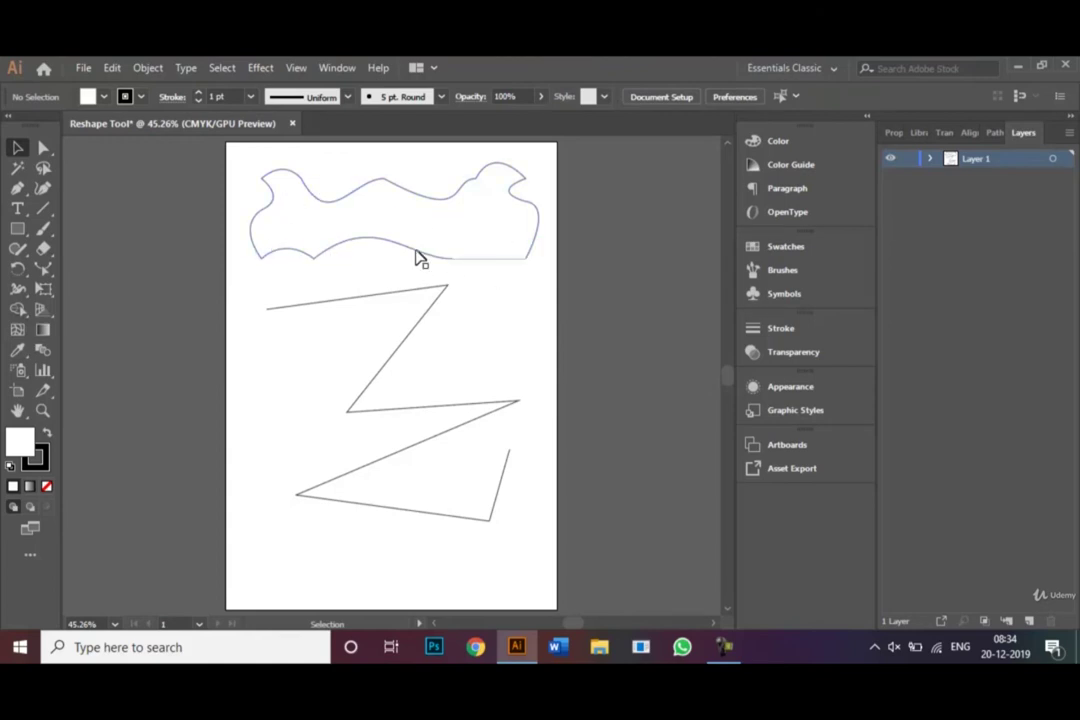
Round all corners of the reshaped rectangle at once with the live corner widgets
{"action": "left_click", "coordinate": [257, 231]}
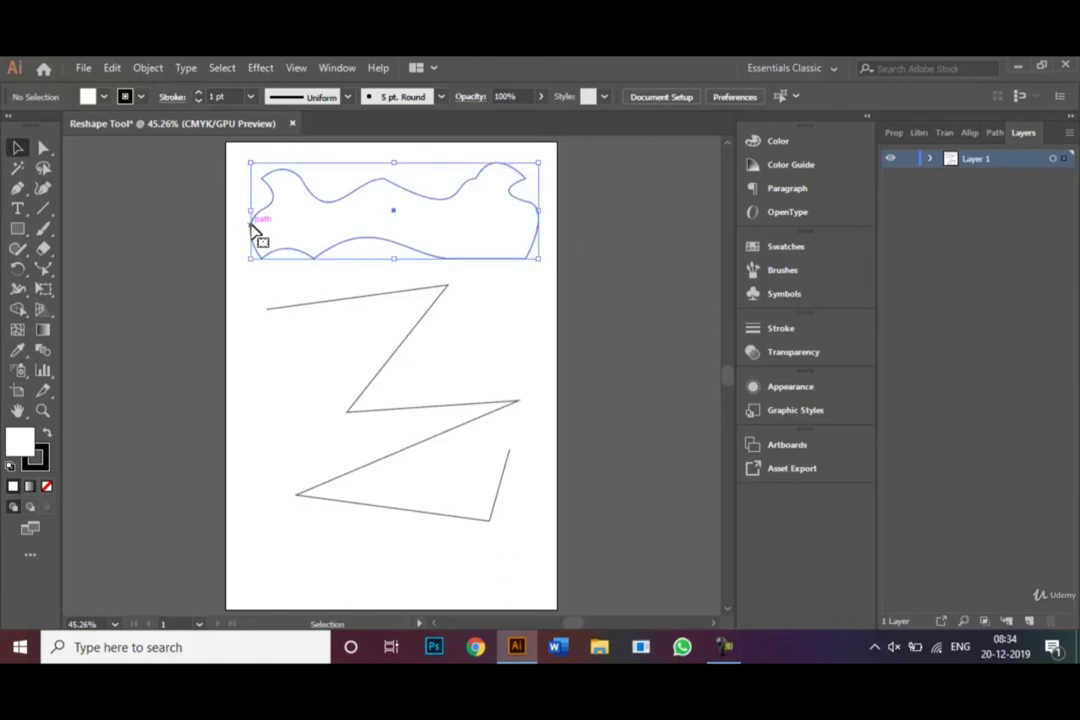
{"action": "left_click", "coordinate": [45, 148]}
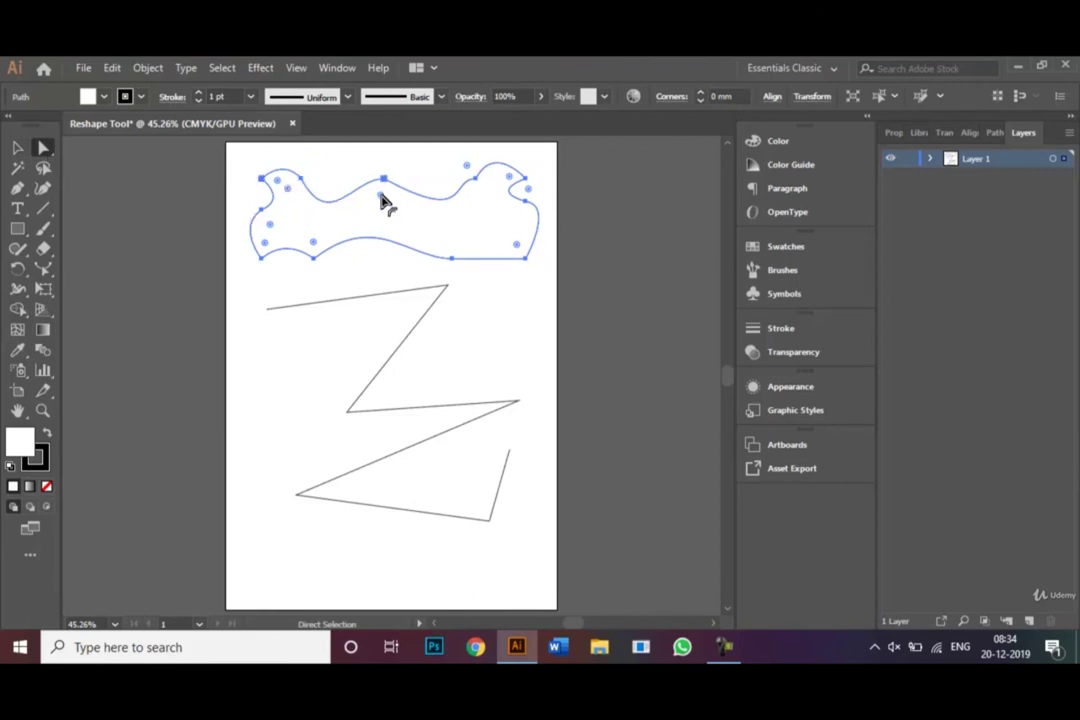
{"action": "left_click_drag", "start_coordinate": [383, 200], "coordinate": [381, 229]}
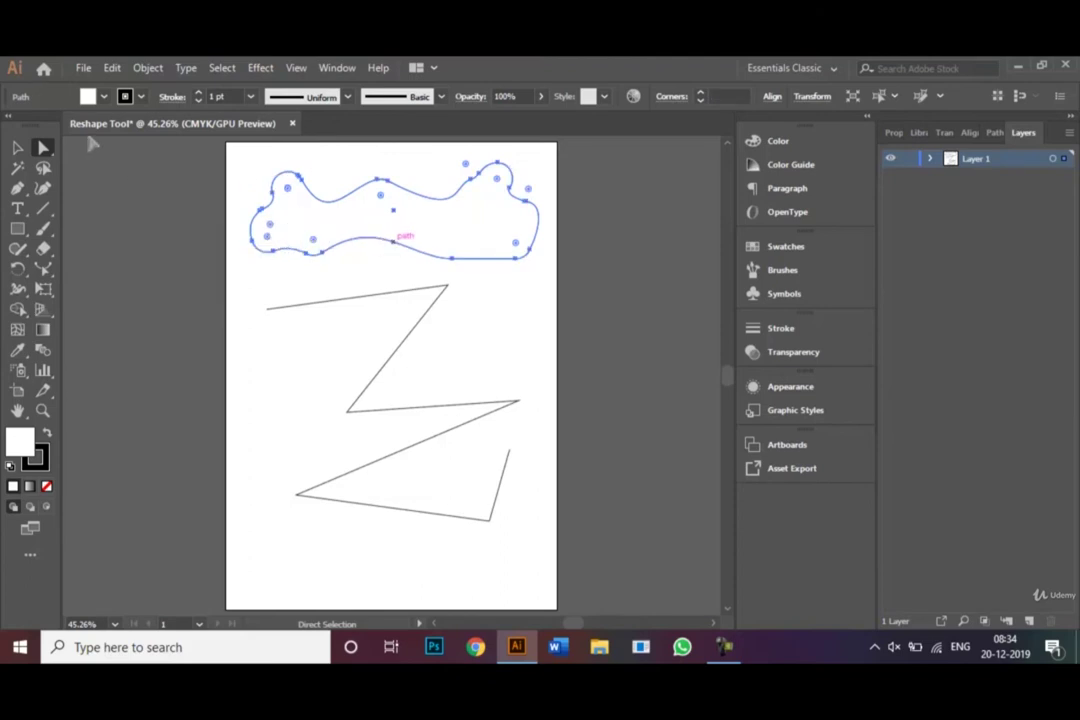
Fill the rounded shape with green and deselect it
{"action": "left_click", "coordinate": [18, 147]}
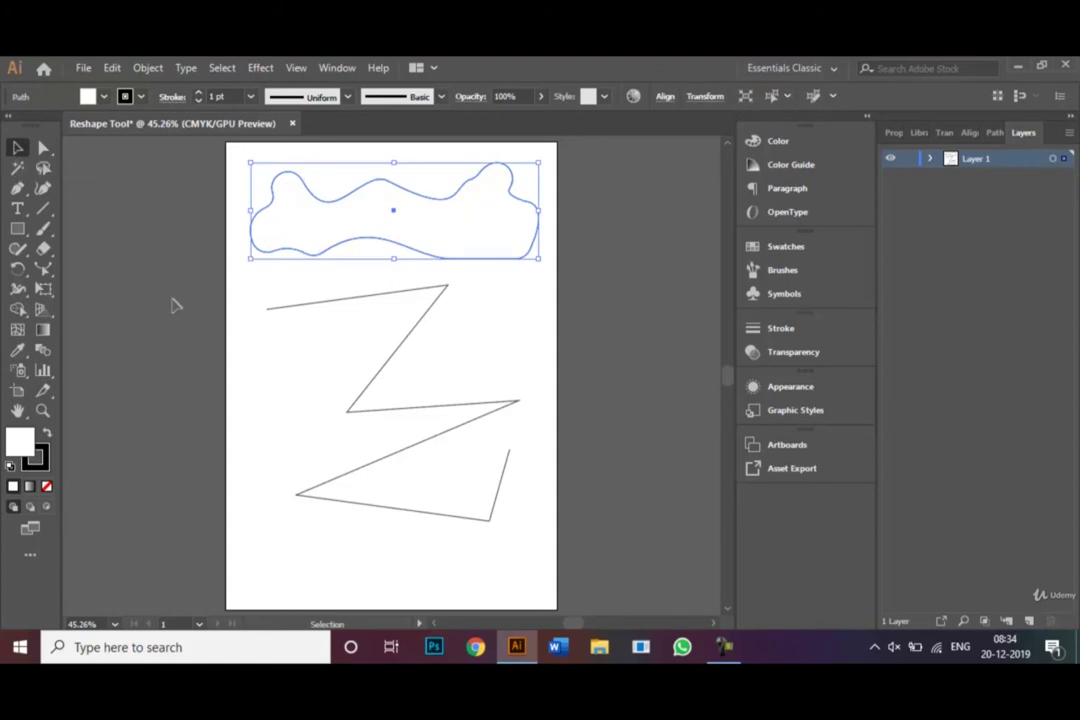
{"action": "left_click", "coordinate": [104, 97]}
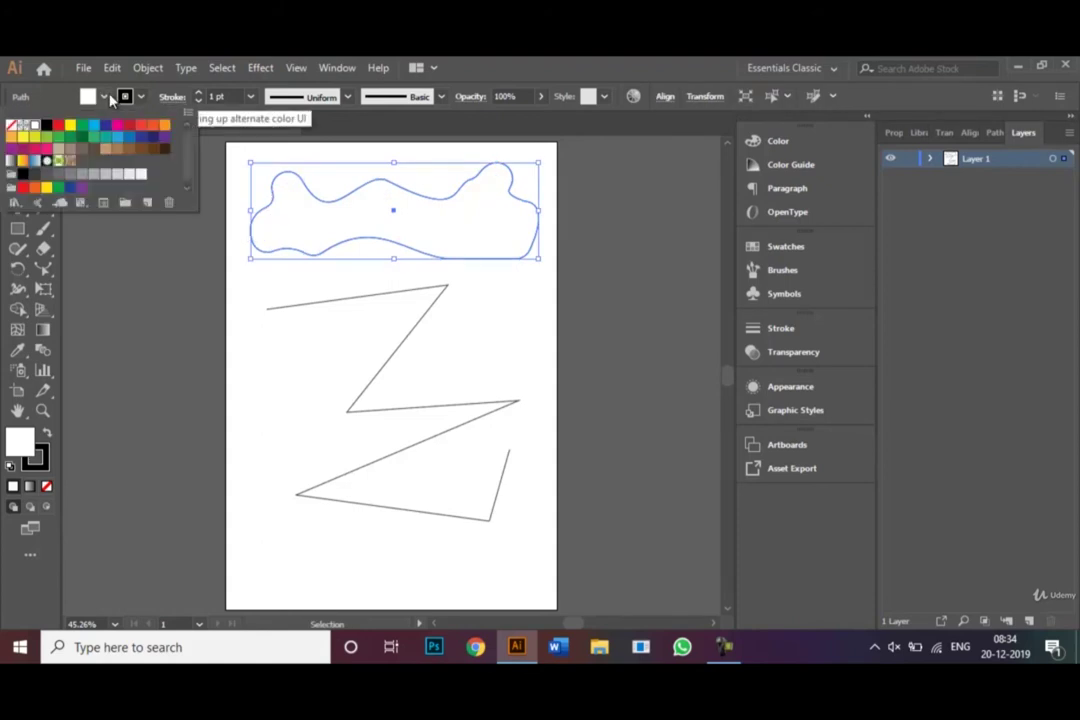
{"action": "left_click", "coordinate": [82, 130]}
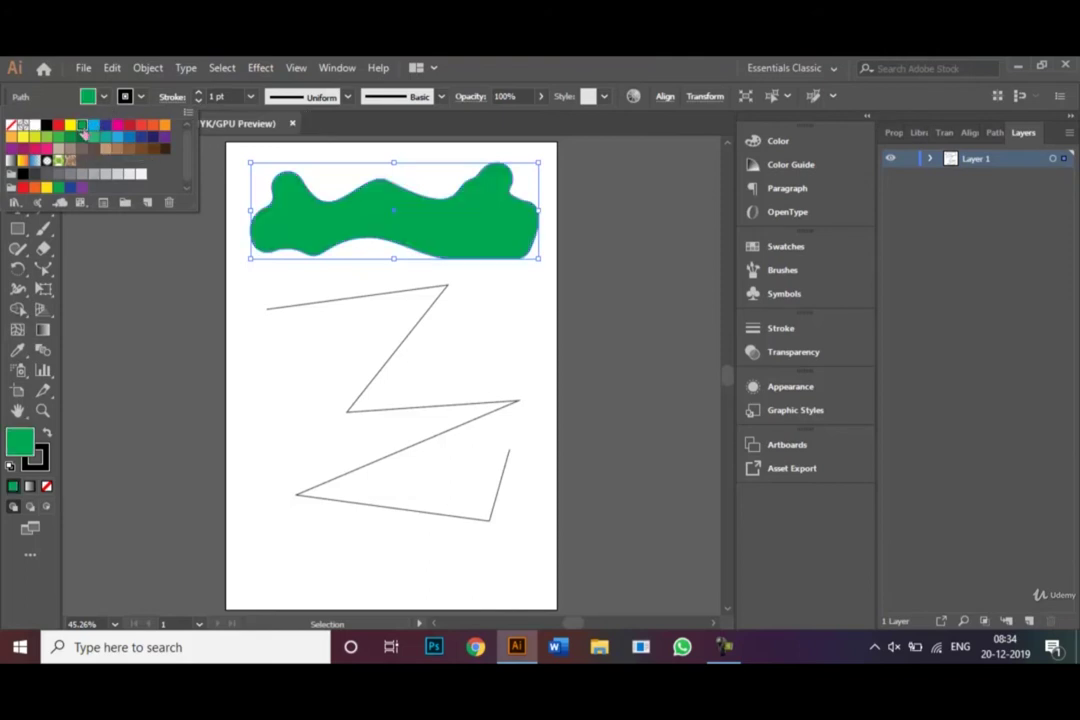
{"action": "left_click", "coordinate": [273, 367]}
{"action": "left_click", "coordinate": [282, 378]}
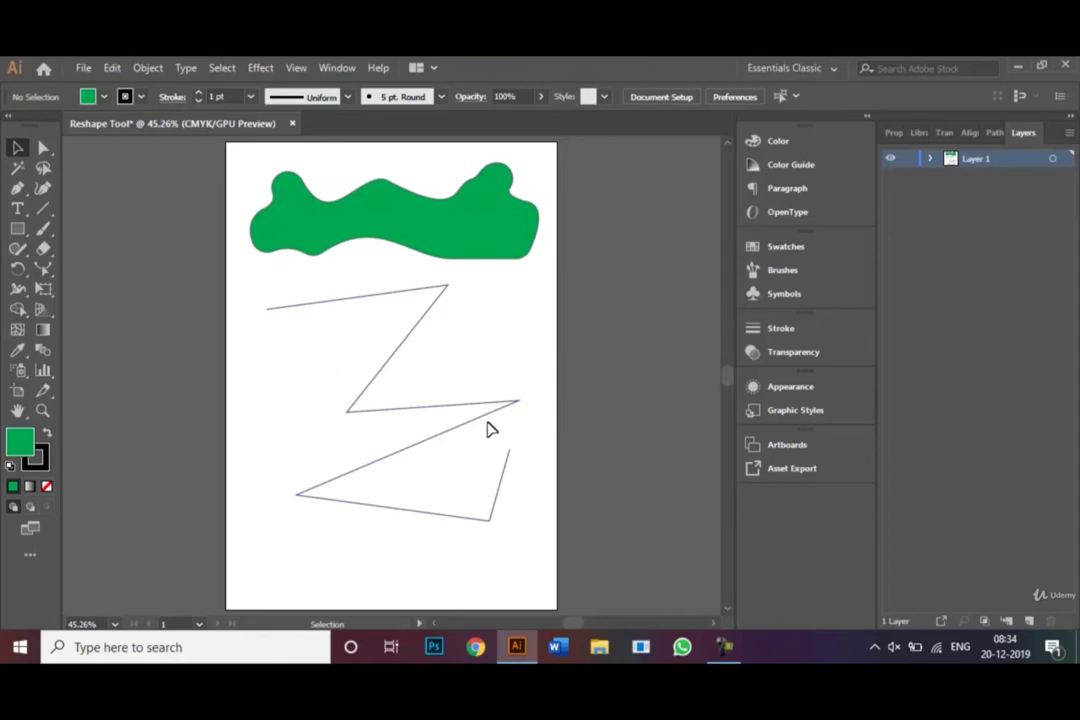
Add an anchor point with the Reshape tool near the middle of each of the zigzag path's six segments
{"action": "left_click", "coordinate": [310, 307]}
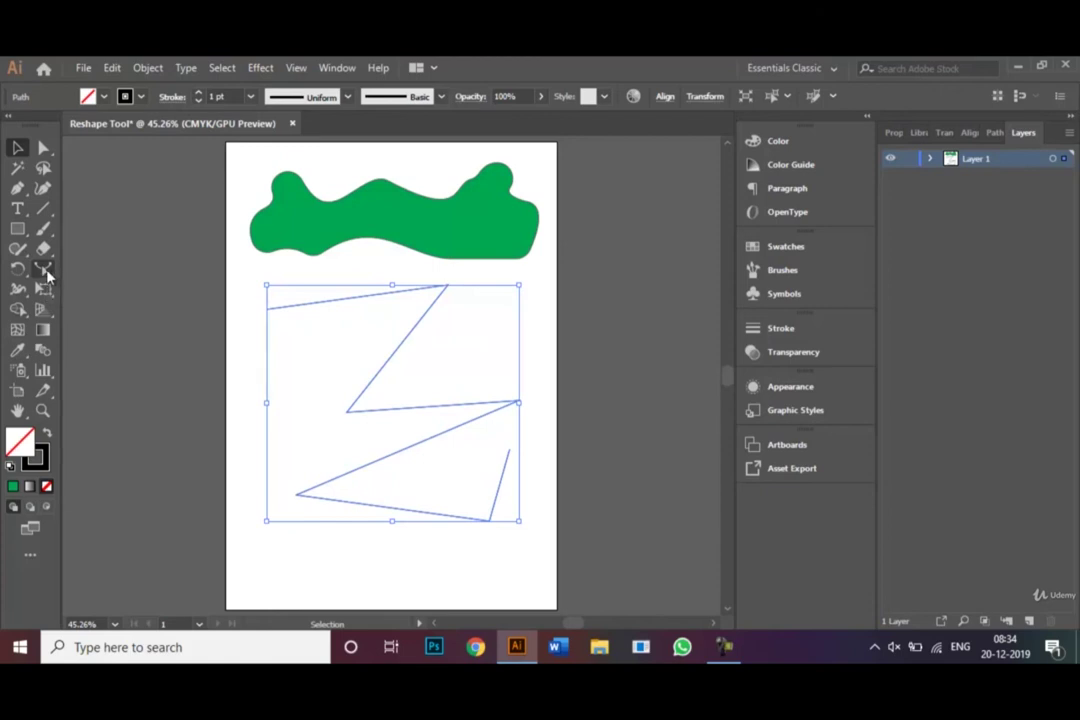
{"action": "left_click", "coordinate": [44, 270]}
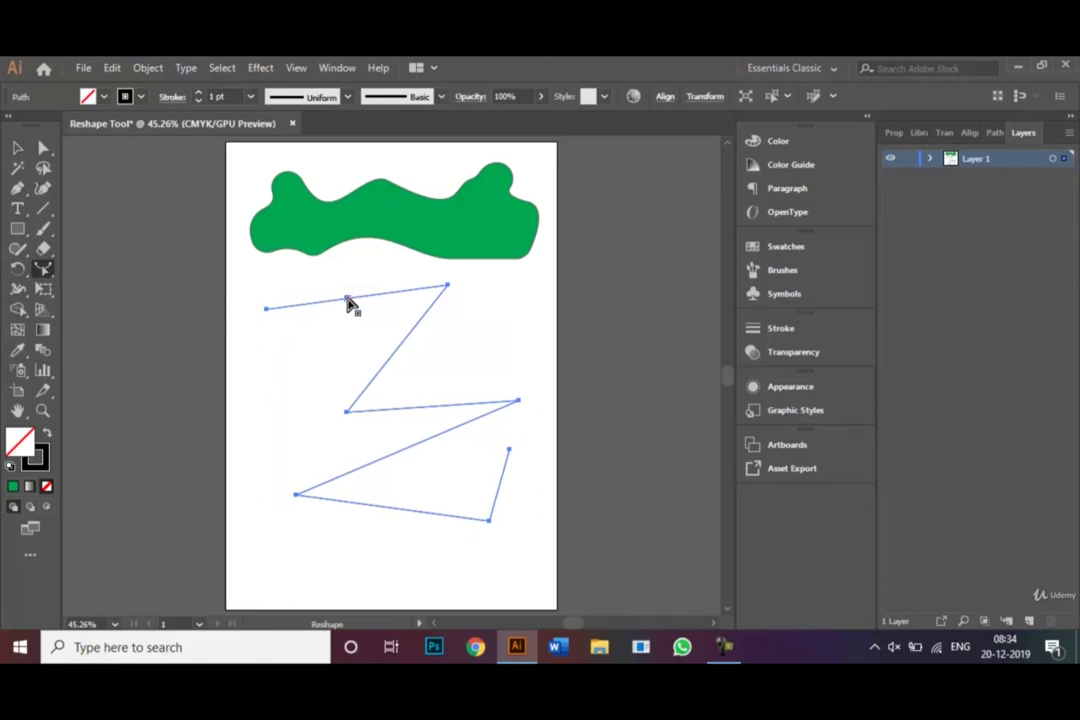
{"action": "left_click", "coordinate": [347, 299]}
{"action": "left_click", "coordinate": [441, 406]}
{"action": "left_click", "coordinate": [399, 451]}
{"action": "left_click", "coordinate": [429, 514]}
Bend the zigzag's first two segments into S-curves with the direction handles of their added anchors
{"action": "left_click", "coordinate": [43, 147]}
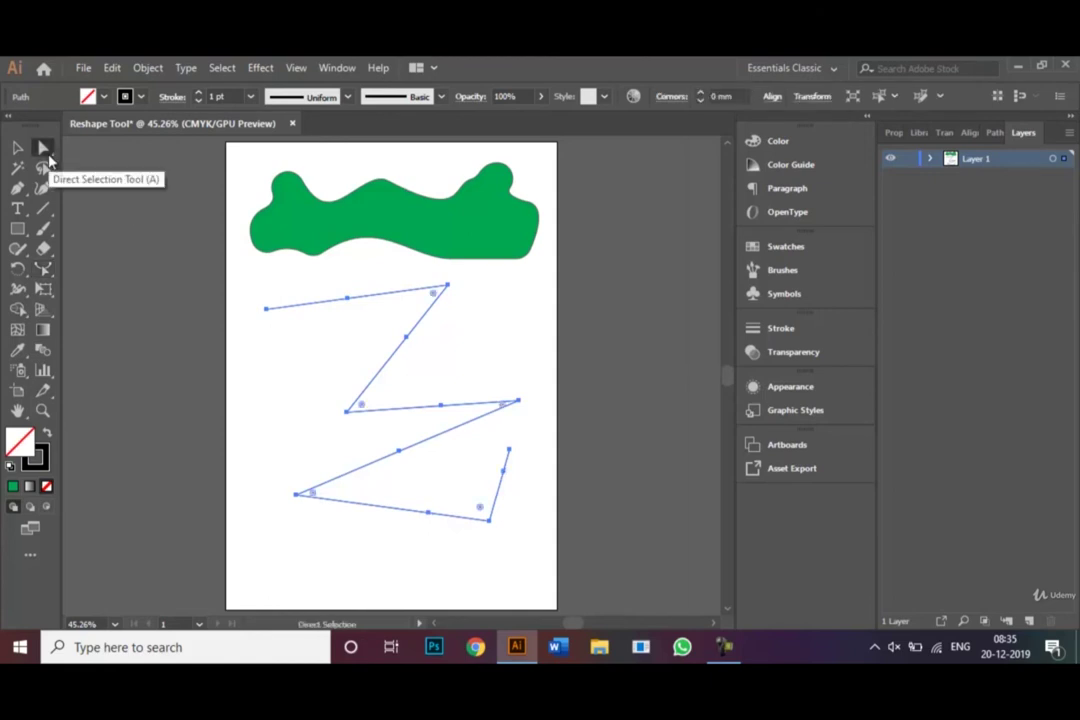
{"action": "left_click", "coordinate": [348, 302]}
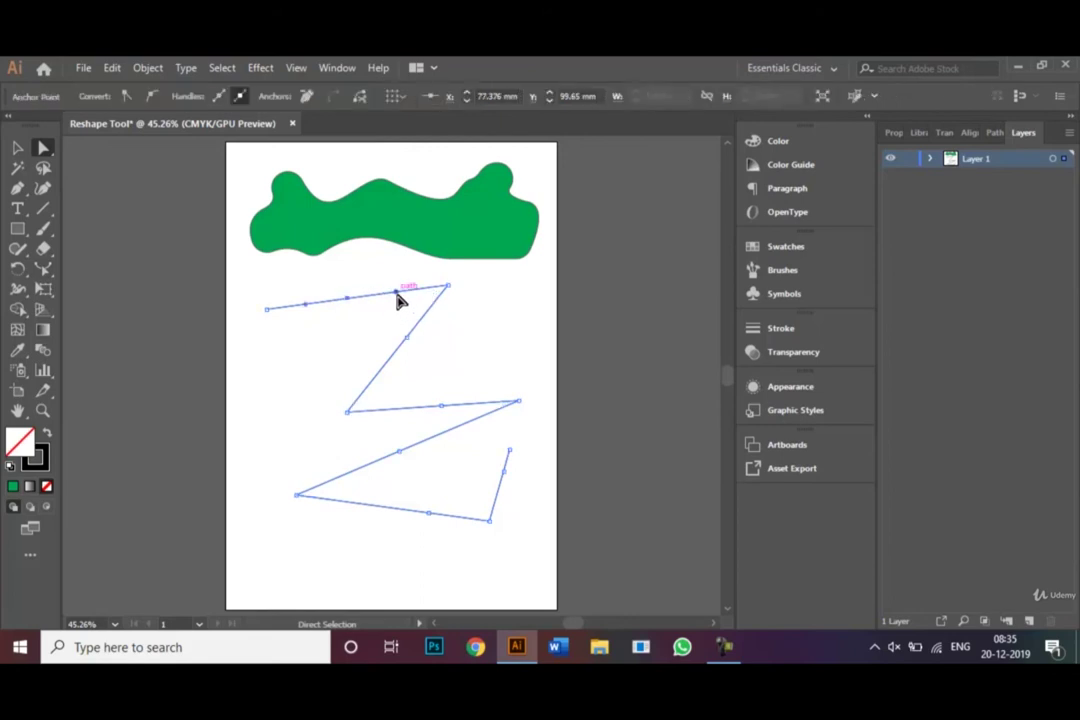
{"action": "left_click_drag", "start_coordinate": [398, 295], "coordinate": [354, 344]}
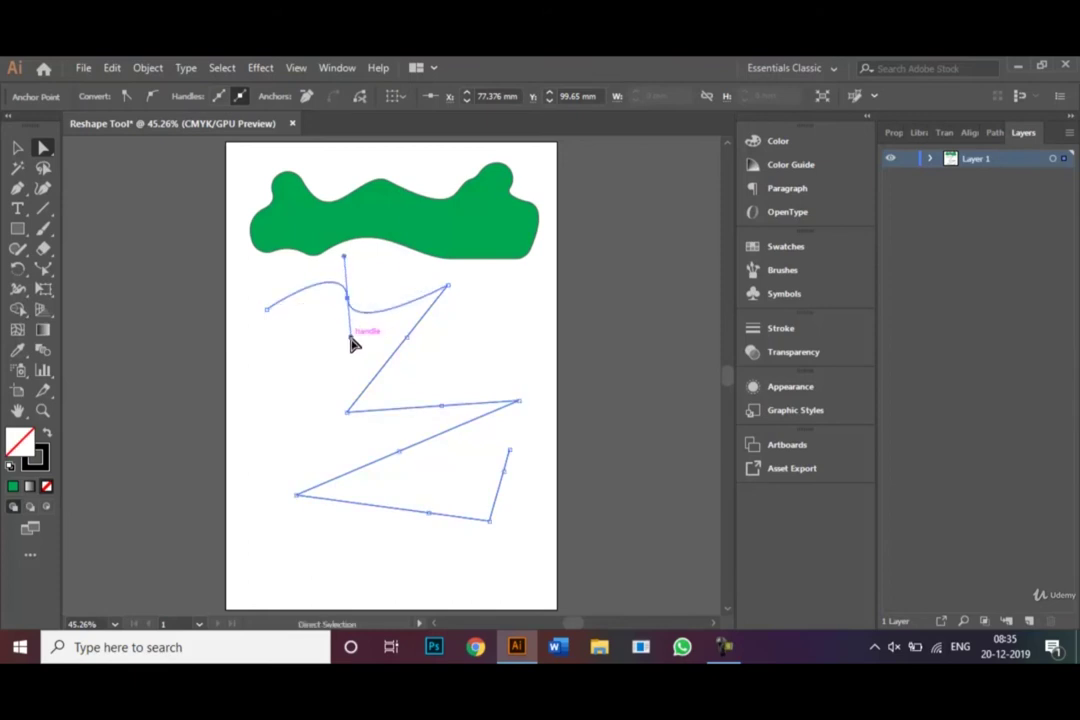
{"action": "left_click", "coordinate": [407, 343]}
{"action": "left_click_drag", "start_coordinate": [380, 377], "coordinate": [311, 347]}
Bend the zigzag's third and fourth segments into S-curves with the direction handles of their added anchors
{"action": "left_click", "coordinate": [444, 413]}
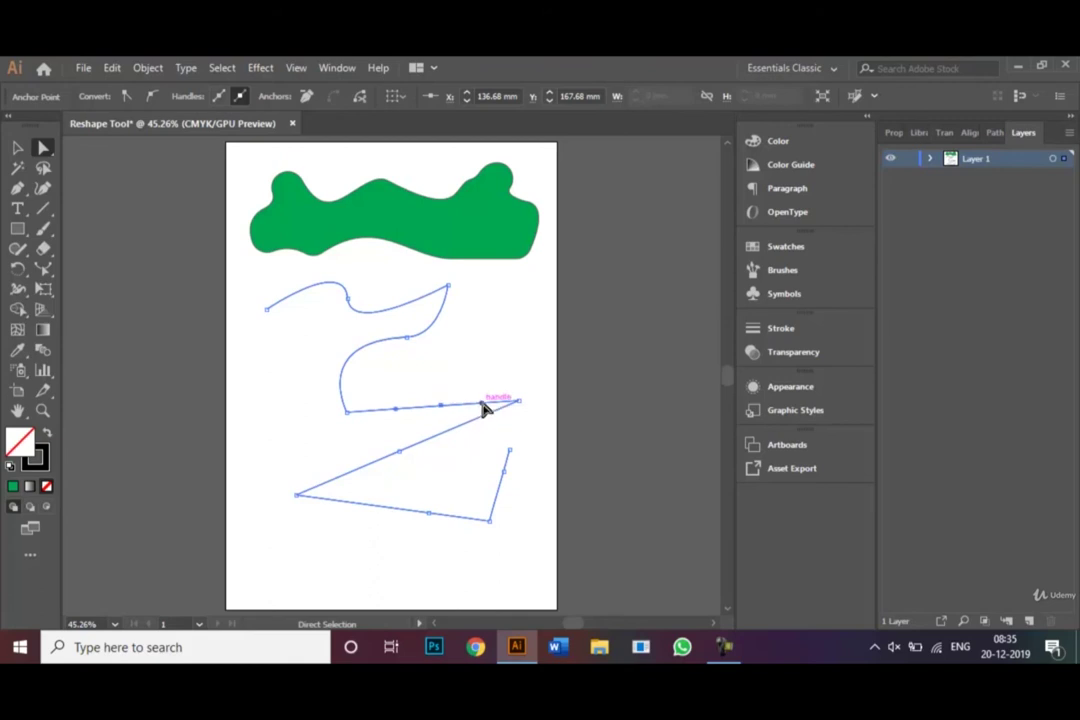
{"action": "left_click_drag", "start_coordinate": [483, 408], "coordinate": [468, 361]}
{"action": "left_click", "coordinate": [398, 455]}
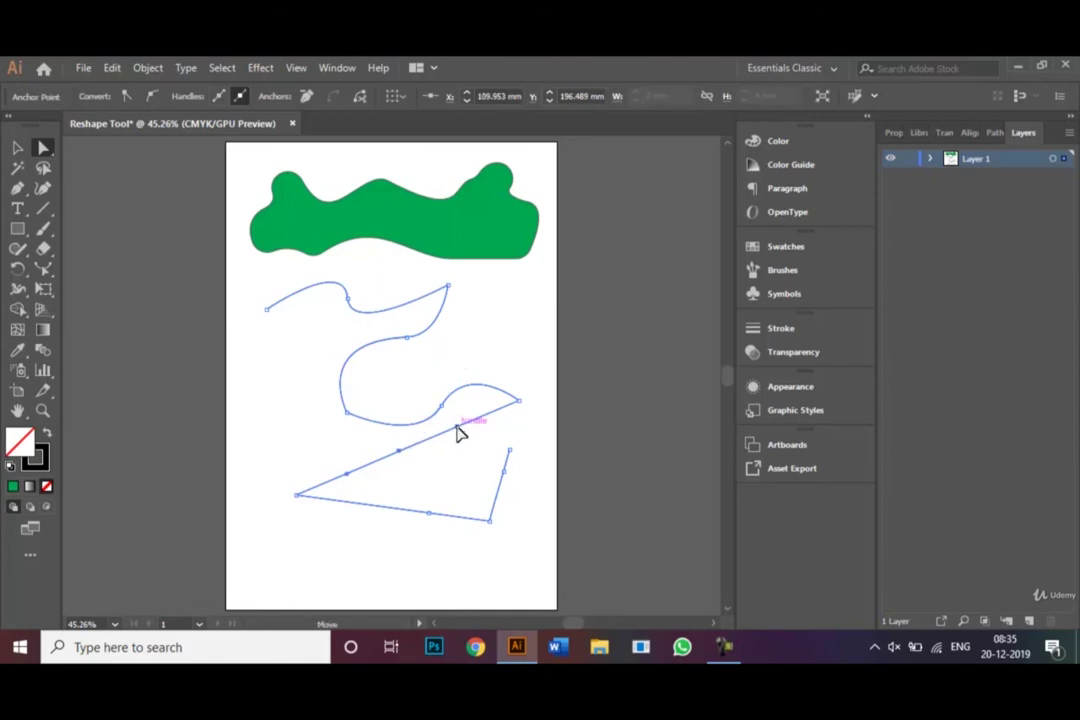
{"action": "left_click_drag", "start_coordinate": [460, 435], "coordinate": [438, 476]}
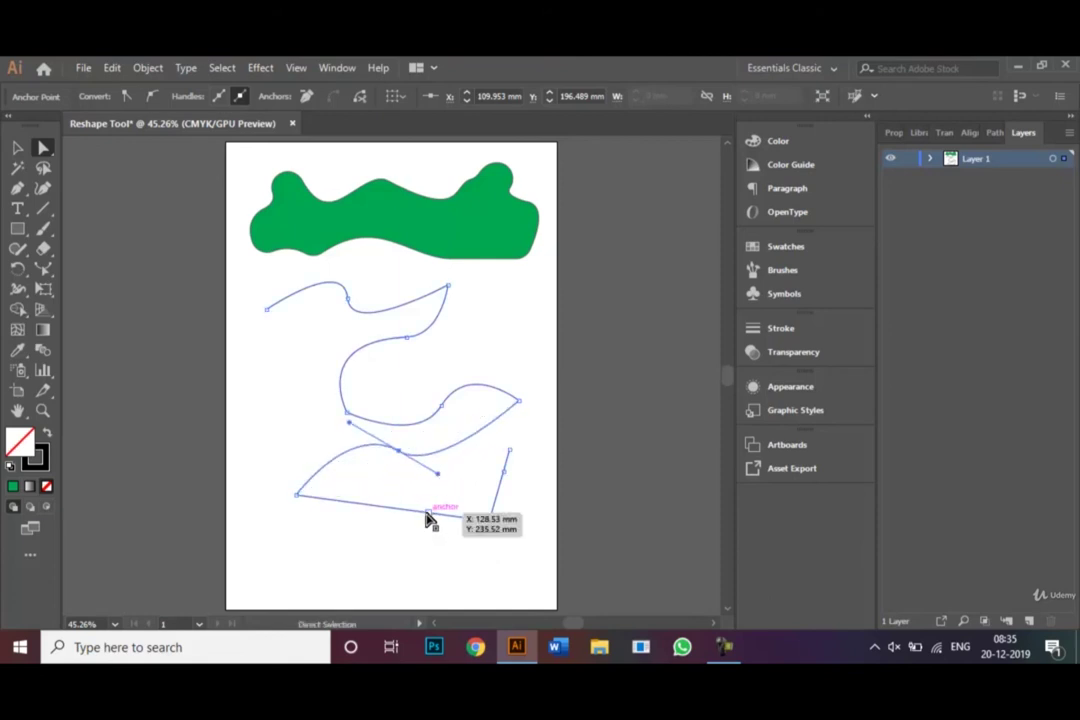
Lower the fifth segment's added anchor, bend the last two segments into curves with their anchors' handles, and deselect the path
{"action": "left_click", "coordinate": [428, 516]}
{"action": "mouse_move", "coordinate": [430, 517]}
{"action": "left_mouse_down"}
{"action": "mouse_move", "coordinate": [439, 482]}
{"action": "mouse_move", "coordinate": [418, 557]}
{"action": "mouse_move", "coordinate": [426, 520]}
{"action": "left_mouse_up"}
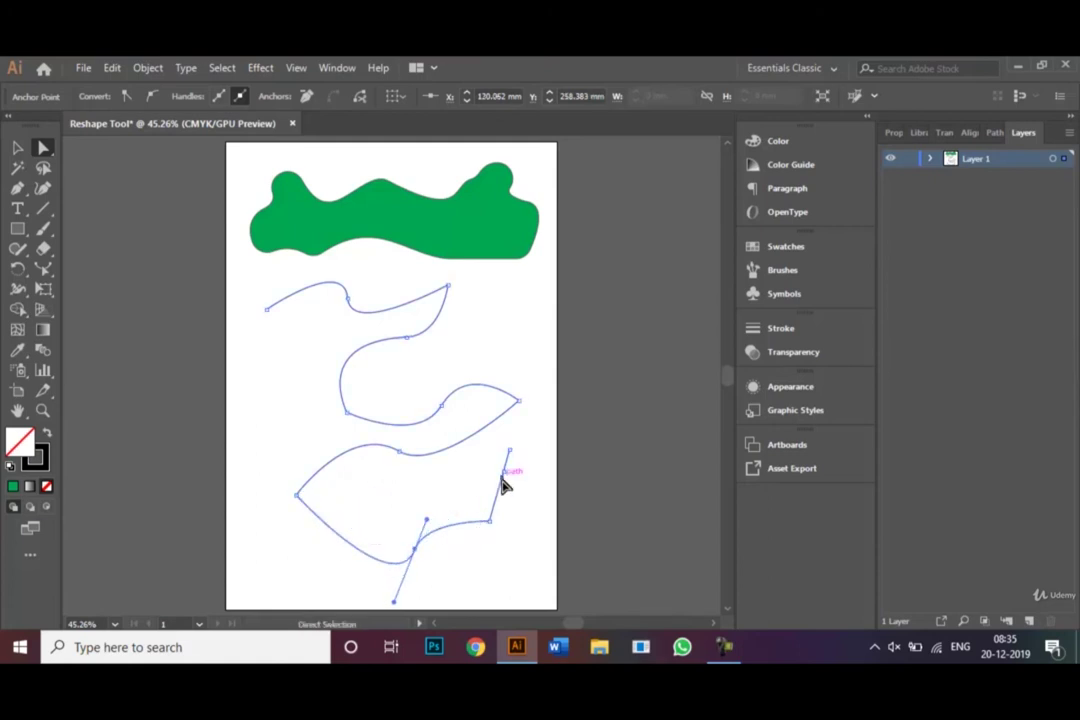
{"action": "left_click", "coordinate": [505, 476]}
{"action": "left_click_drag", "start_coordinate": [499, 496], "coordinate": [465, 474]}
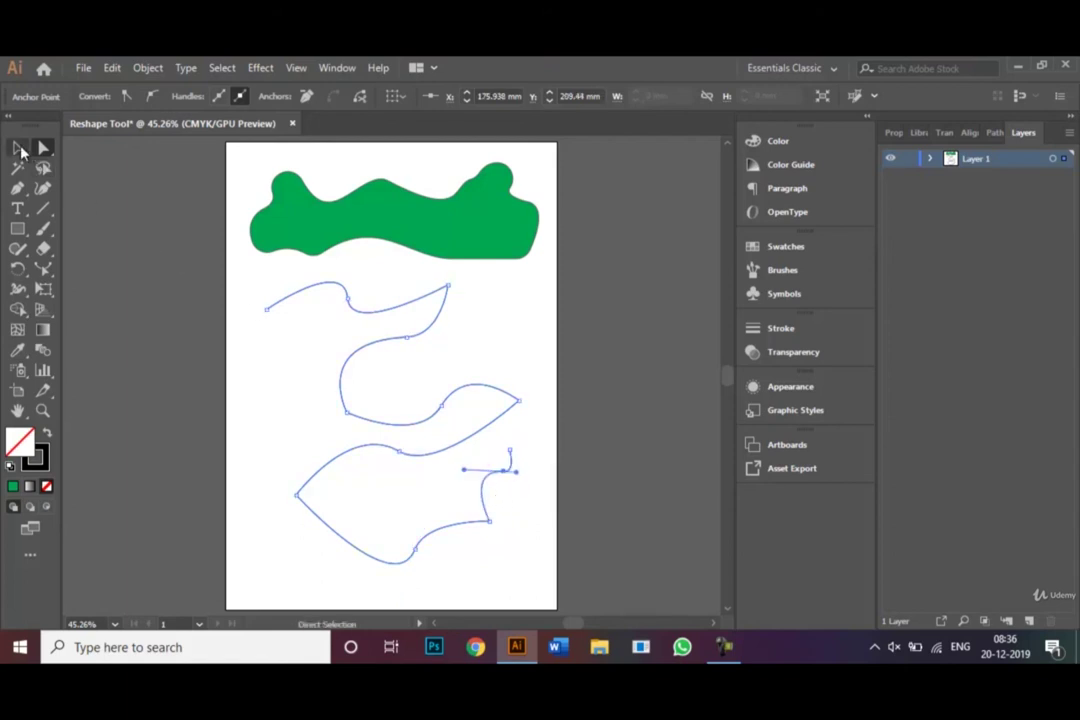
{"action": "left_click", "coordinate": [19, 148]}
{"action": "left_click", "coordinate": [230, 344]}
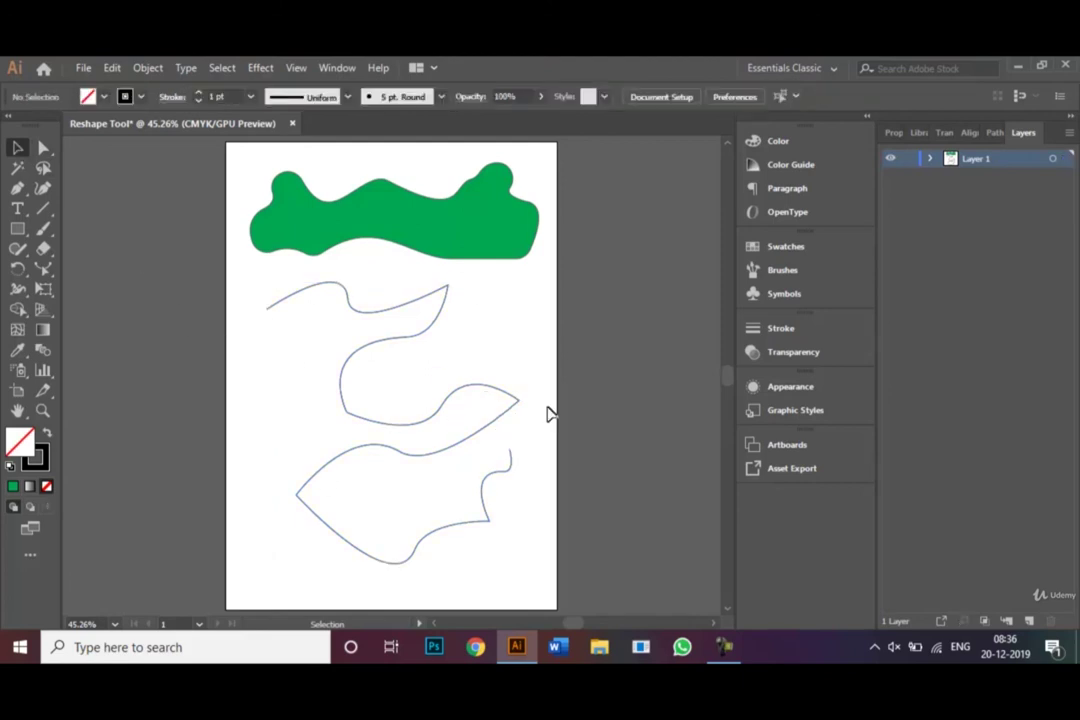
Give the curved zigzag path a red stroke with a weight of 5 pt
{"action": "left_click", "coordinate": [456, 397]}
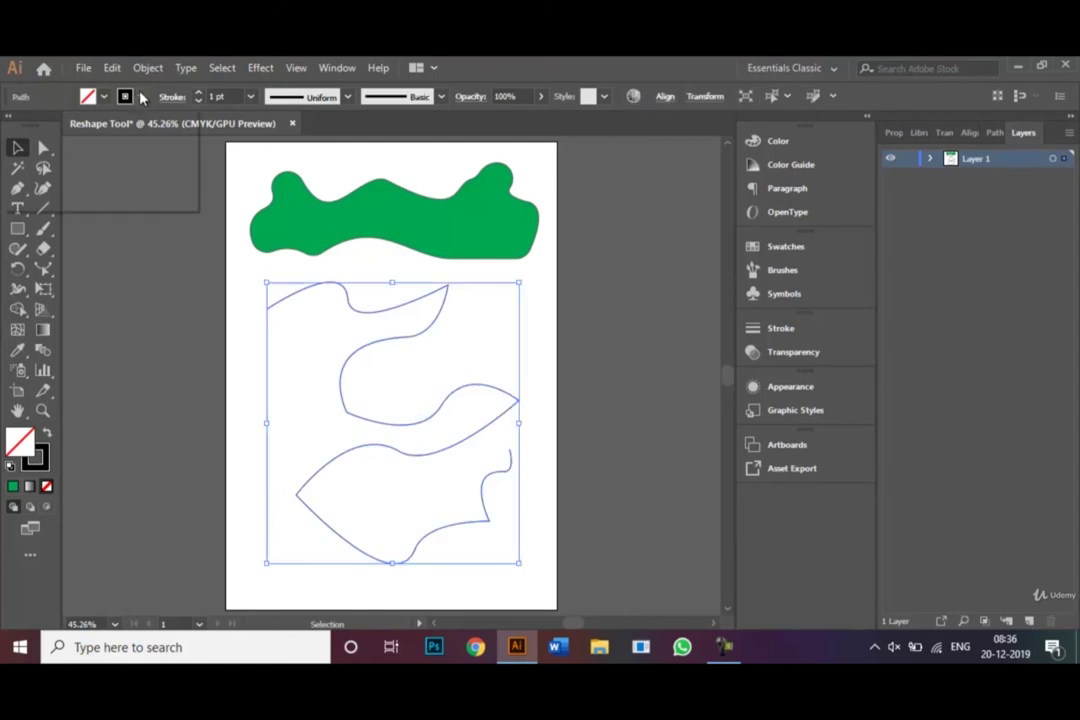
{"action": "left_click", "coordinate": [88, 97]}
{"action": "left_click", "coordinate": [58, 124]}
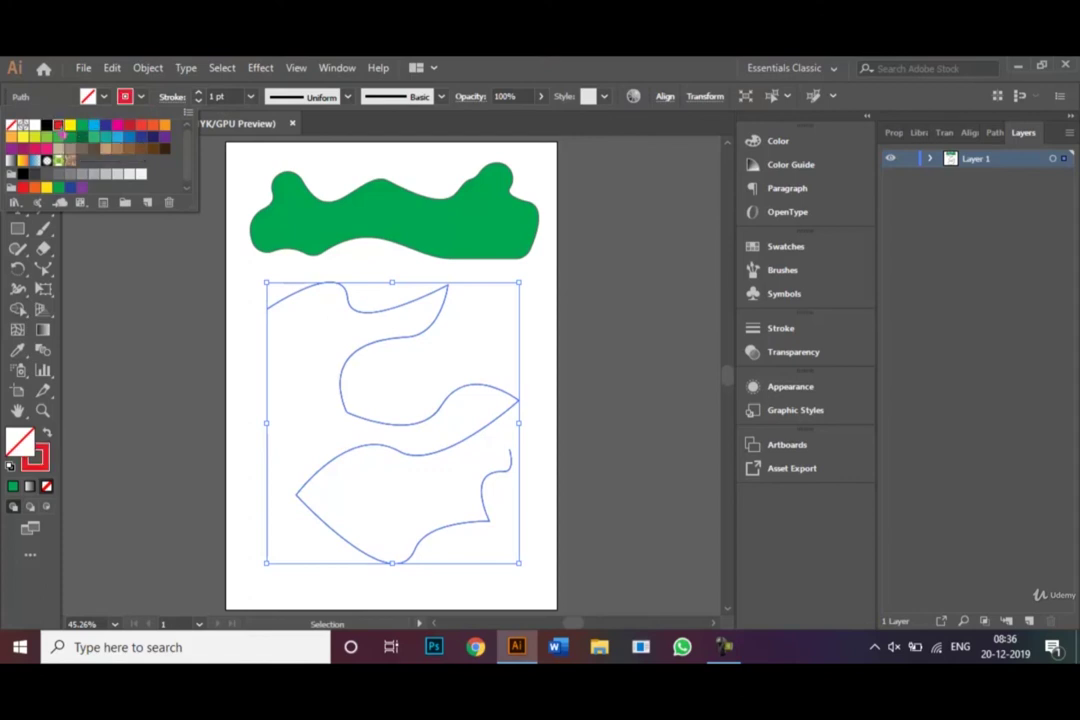
{"action": "left_click", "coordinate": [475, 354]}
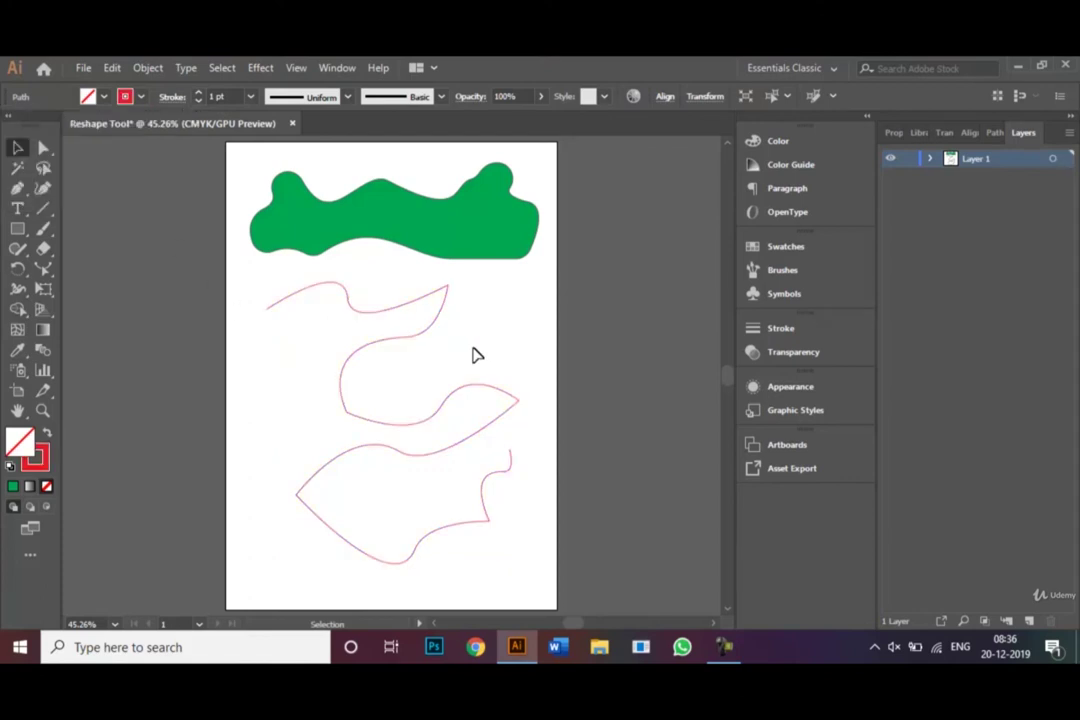
{"action": "left_click", "coordinate": [418, 345]}
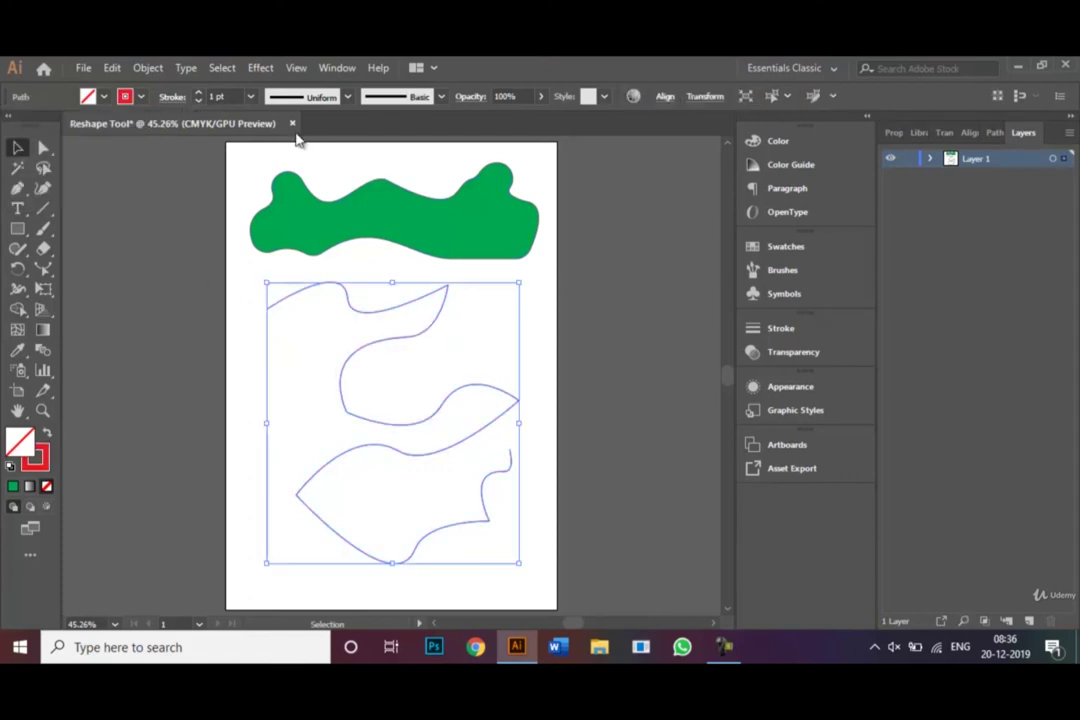
{"action": "left_click", "coordinate": [252, 97]}
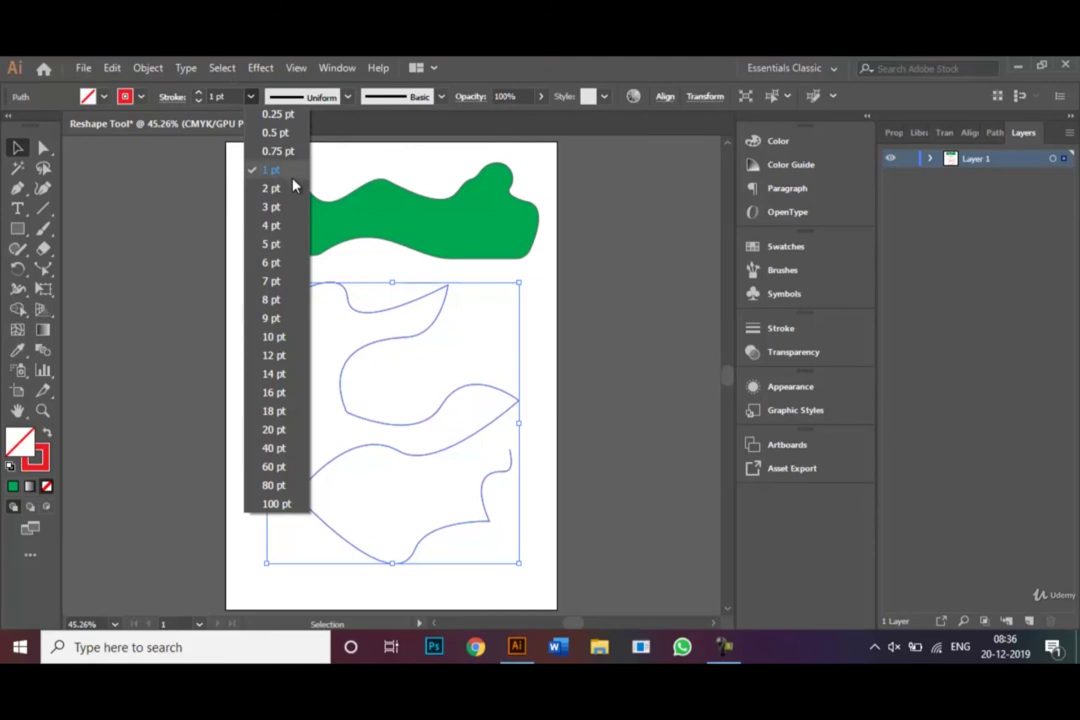
{"action": "left_click", "coordinate": [287, 247]}
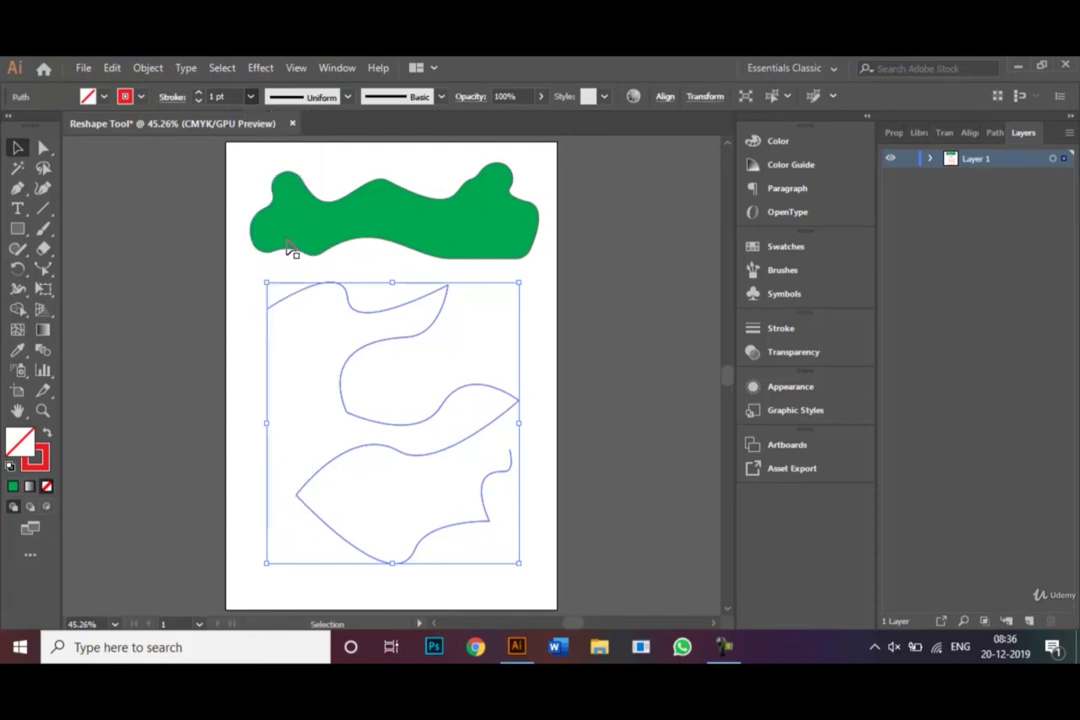
{"action": "left_click", "coordinate": [324, 369]}
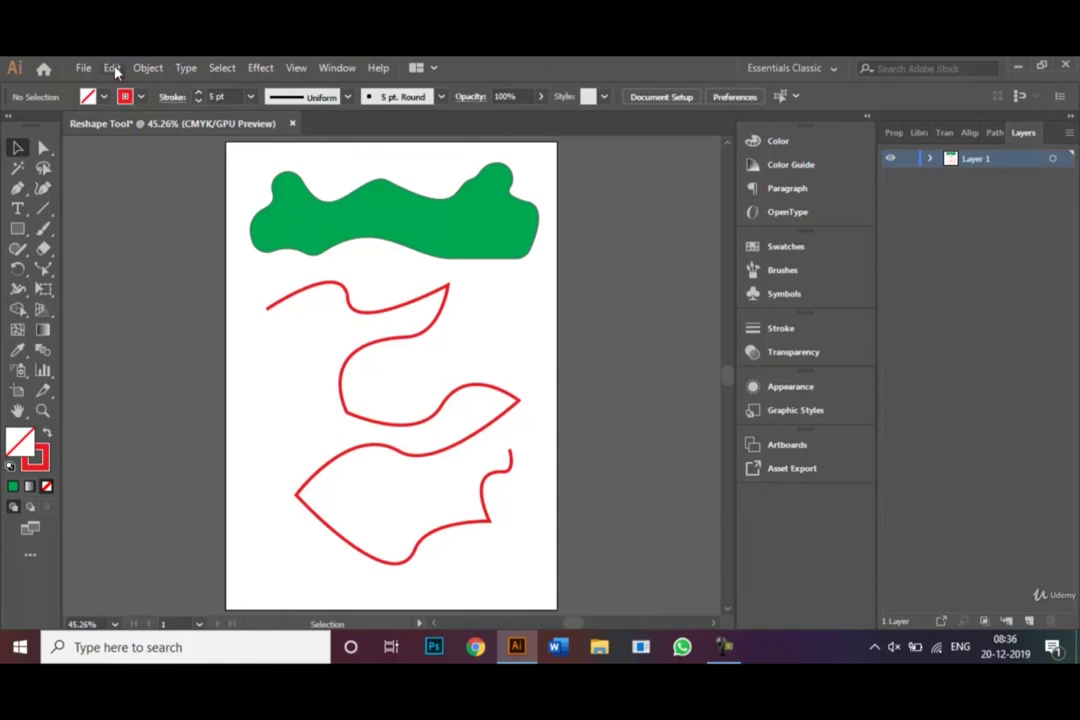
Examine the Save As settings for storing the artwork as an Adobe Illustrator (*.AI) file, and leave without saving
{"action": "left_click", "coordinate": [84, 68]}
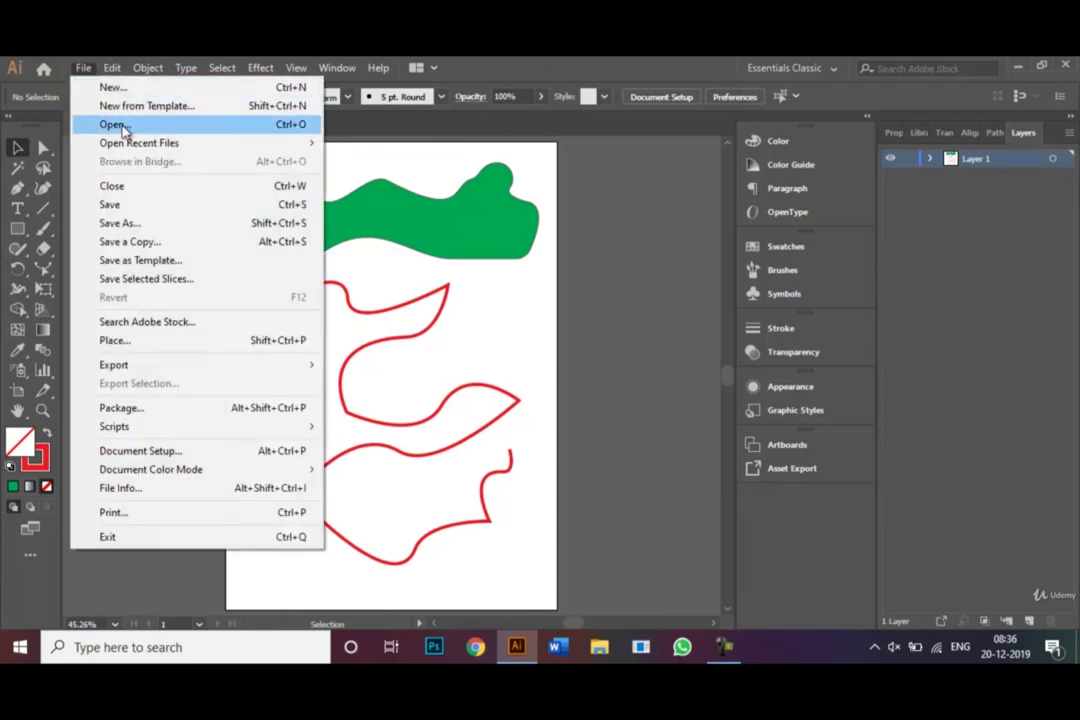
{"action": "left_click", "coordinate": [186, 228]}
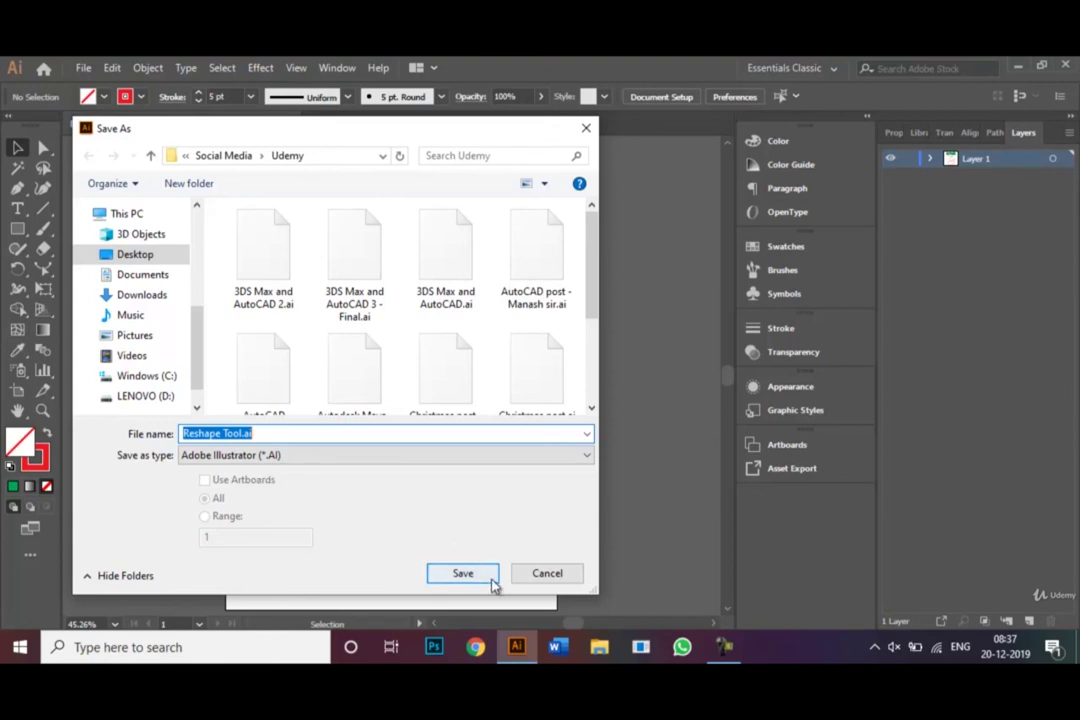
{"action": "left_click", "coordinate": [540, 575]}
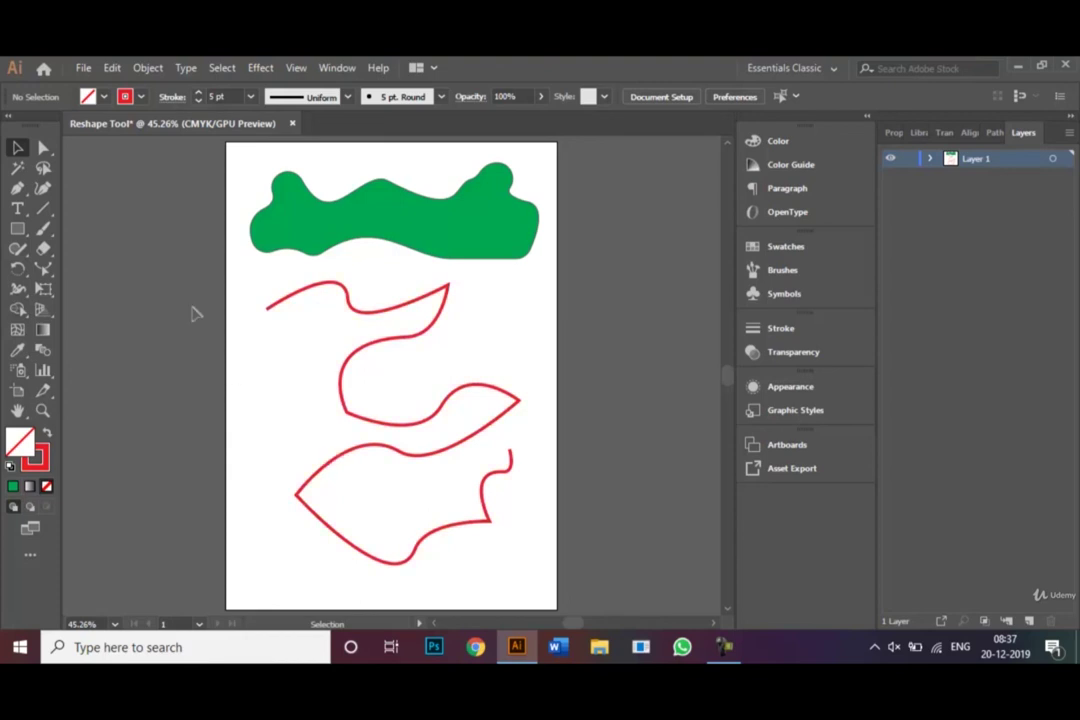
Examine the Export As file formats available for the artwork, choose JPEG (*.JPG), and leave without exporting
{"action": "left_click", "coordinate": [83, 68]}
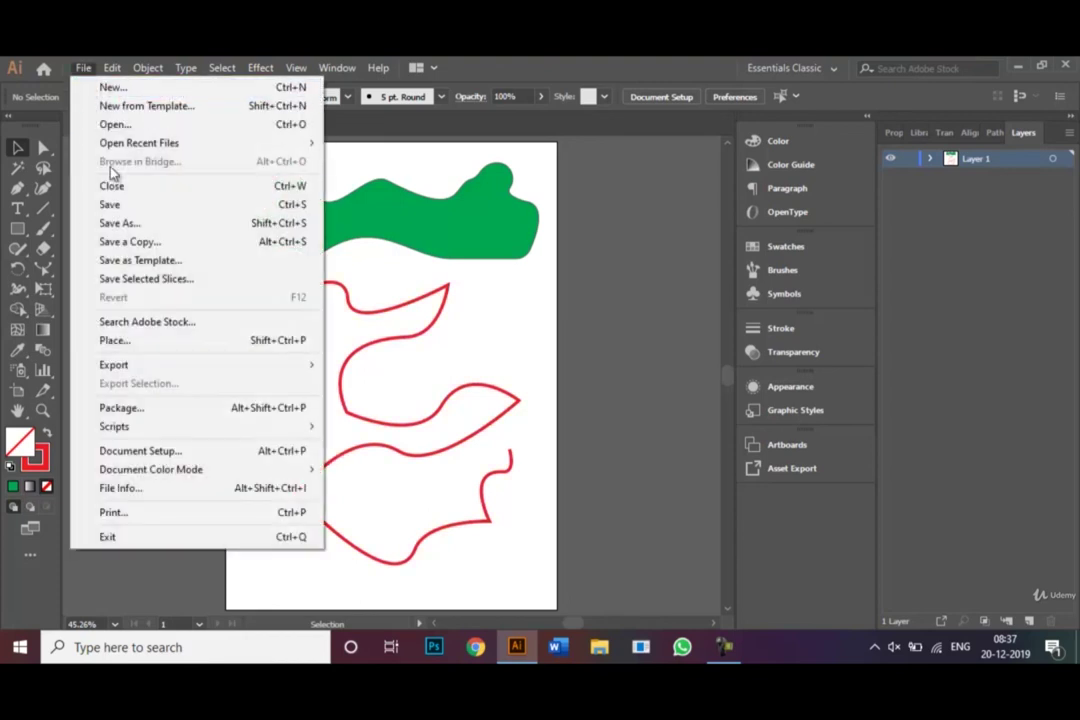
{"action": "mouse_move", "coordinate": [163, 370]}
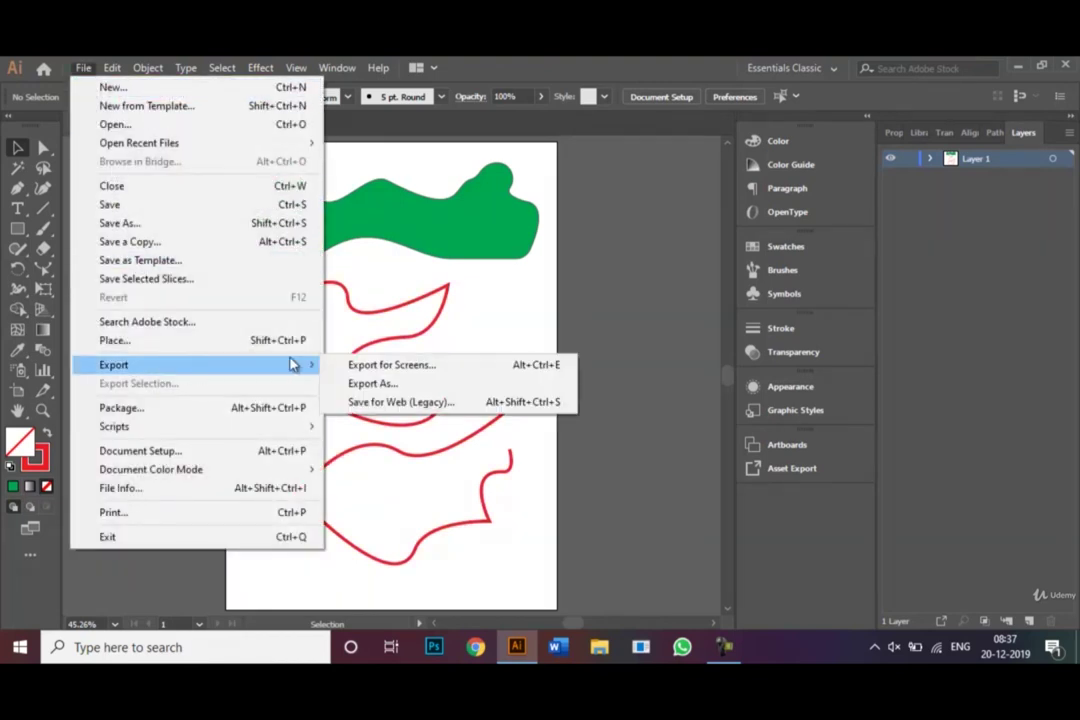
{"action": "left_click", "coordinate": [368, 385]}
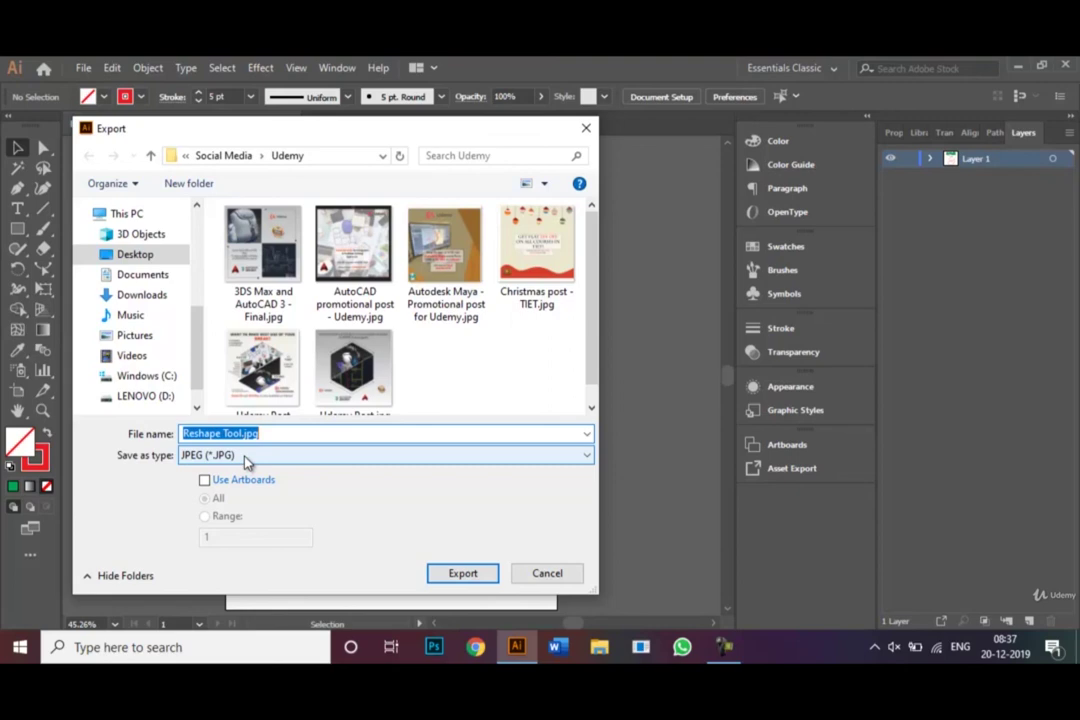
{"action": "left_click", "coordinate": [590, 455]}
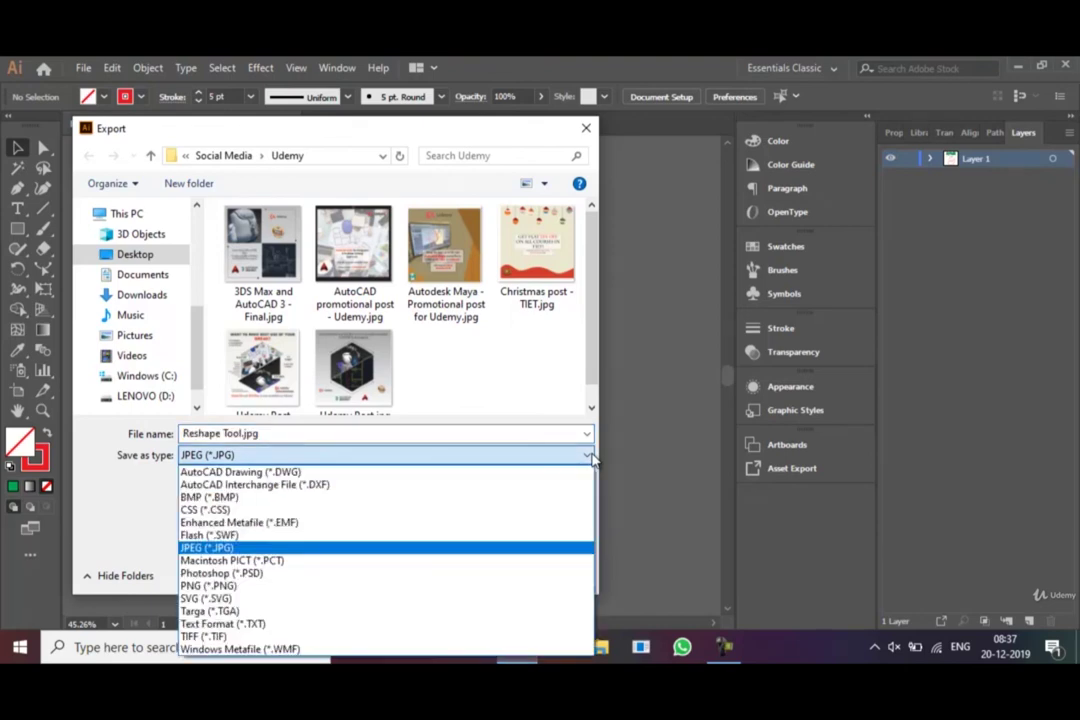
{"action": "left_click", "coordinate": [497, 553]}
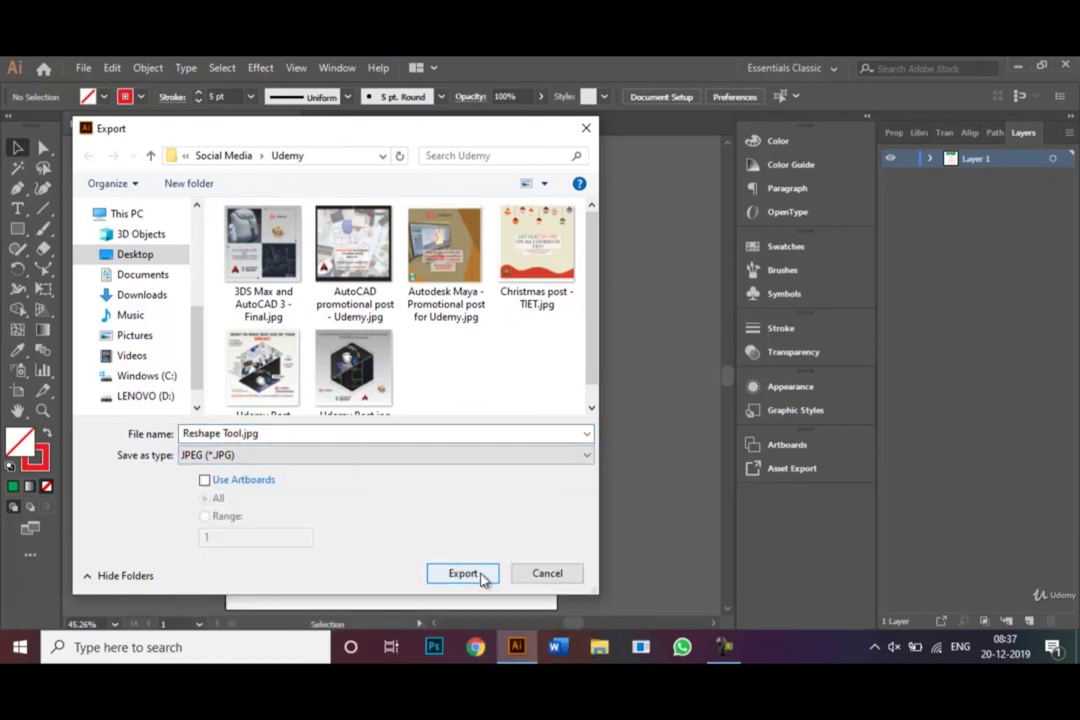
{"action": "left_click", "coordinate": [540, 578]}
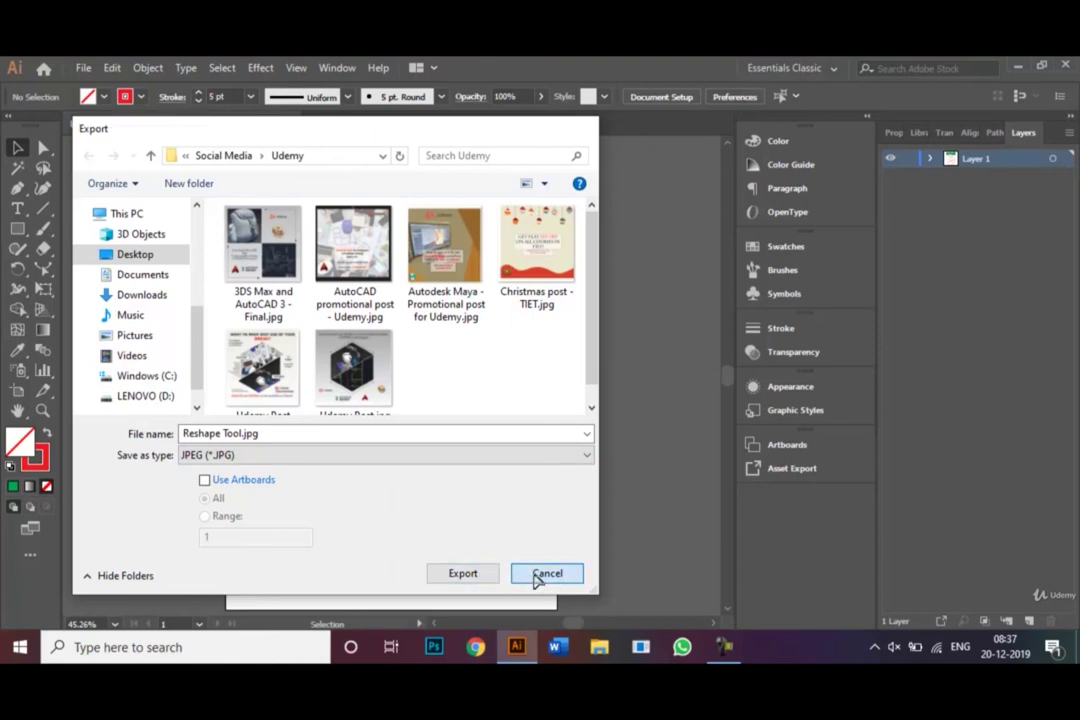